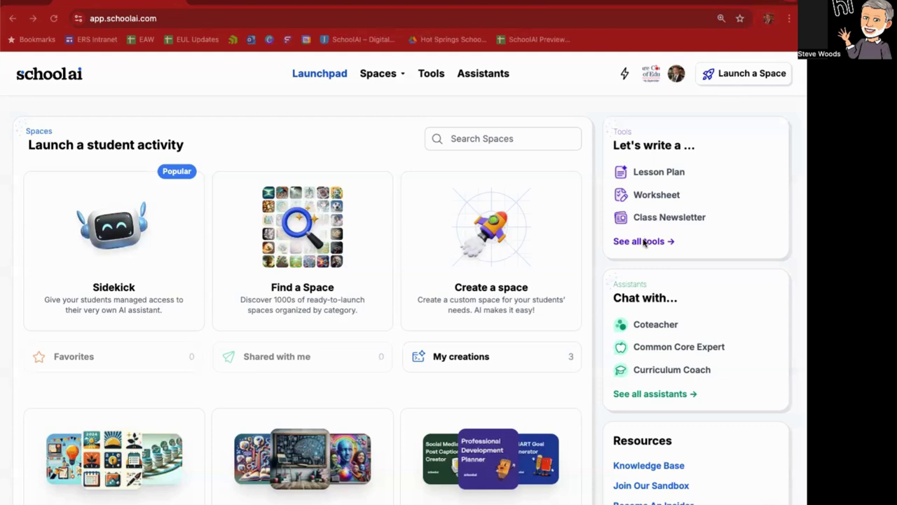
Open the Tools page and look through the available document generators down to Recent Documents.
{"action": "left_click", "coordinate": [431, 74]}
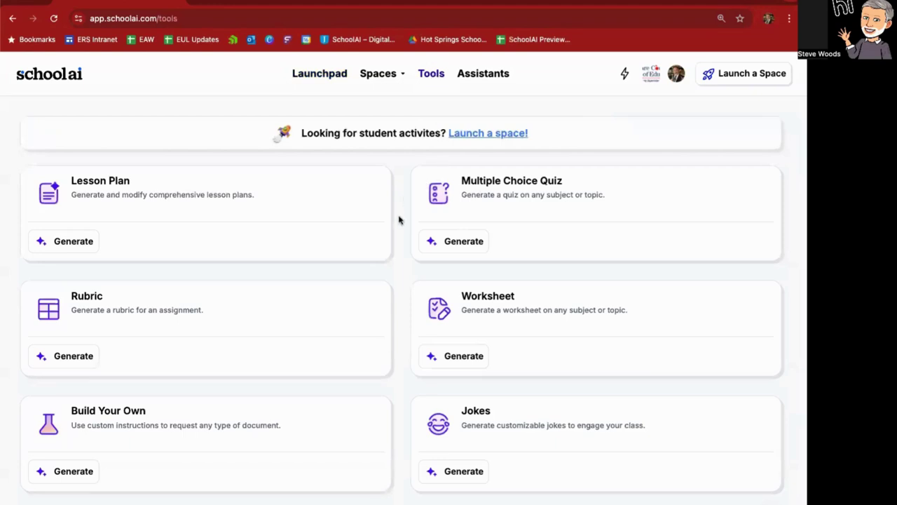
{"action": "scroll", "coordinate": [399, 220], "scroll_direction": "down", "scroll_amount": 1}
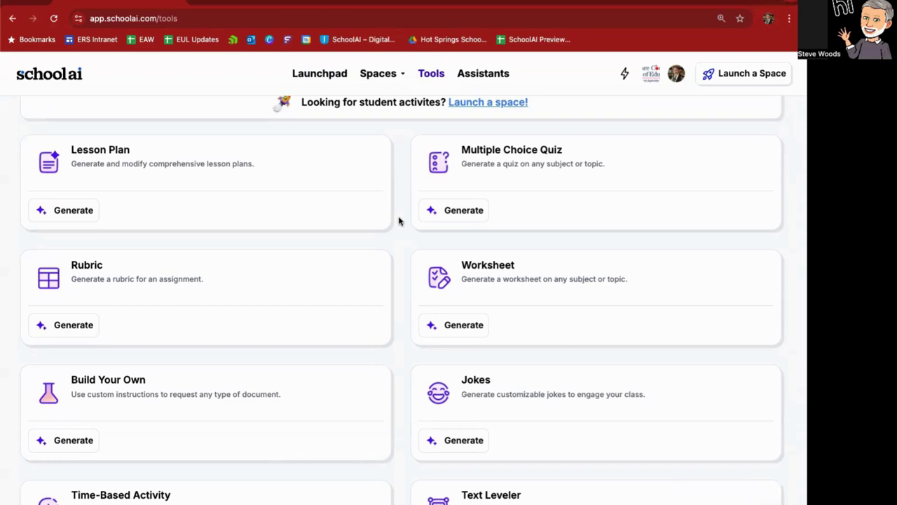
{"action": "scroll", "coordinate": [399, 221], "scroll_direction": "down", "scroll_amount": 5}
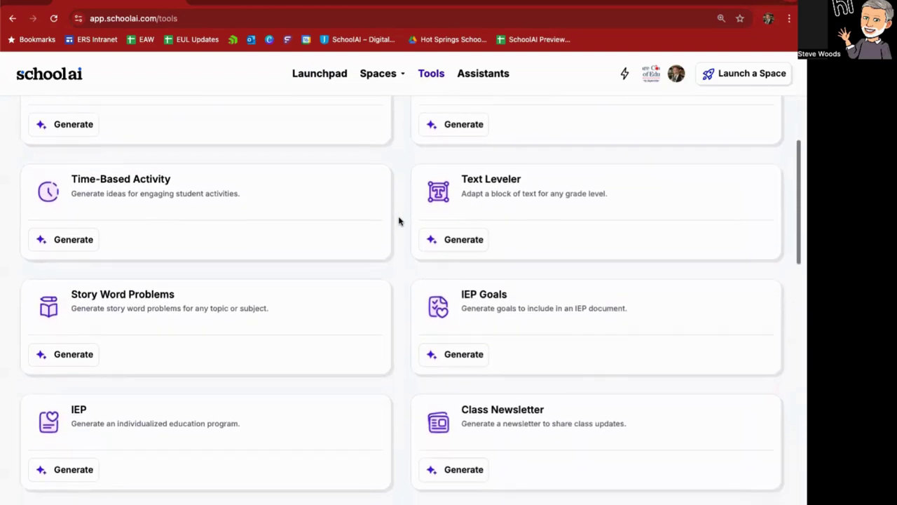
{"action": "scroll", "coordinate": [398, 221], "scroll_direction": "down", "scroll_amount": 2}
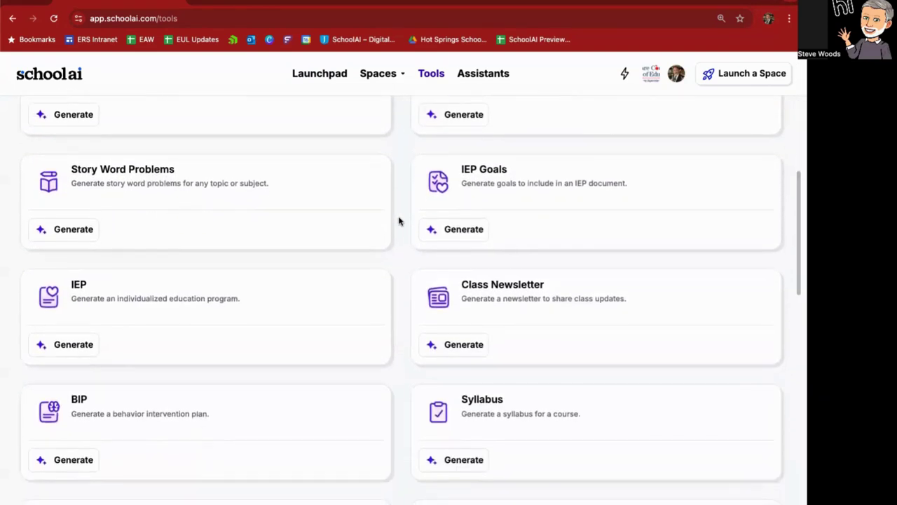
{"action": "scroll", "coordinate": [398, 221], "scroll_direction": "down", "scroll_amount": 1}
{"action": "scroll", "coordinate": [399, 221], "scroll_direction": "down", "scroll_amount": 2}
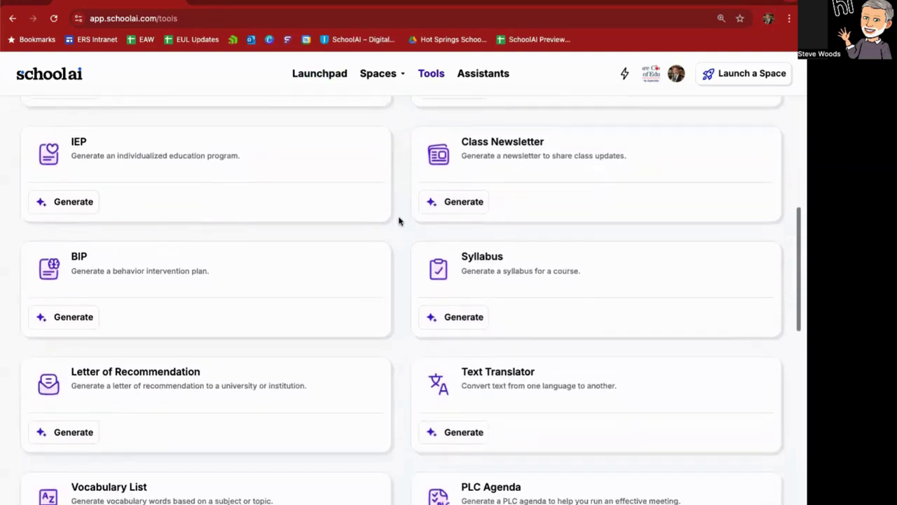
{"action": "scroll", "coordinate": [398, 220], "scroll_direction": "down", "scroll_amount": 3}
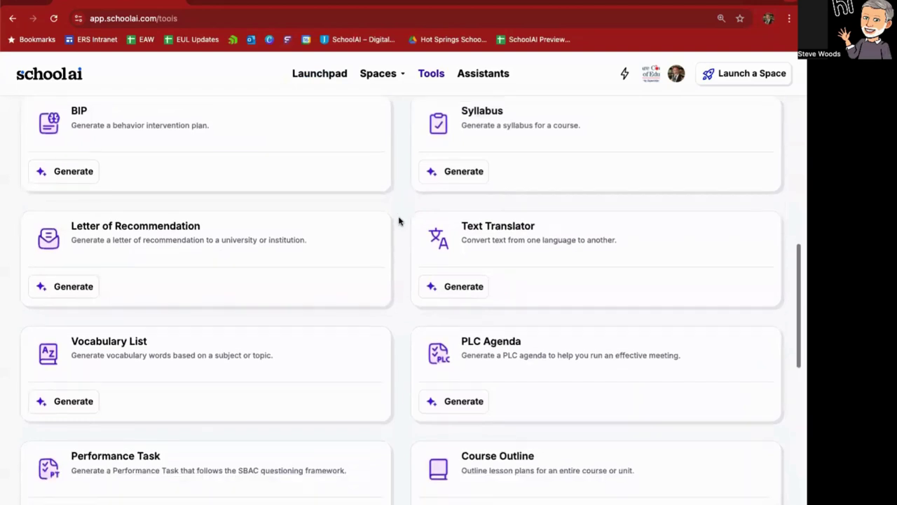
{"action": "scroll", "coordinate": [399, 220], "scroll_direction": "down", "scroll_amount": 1}
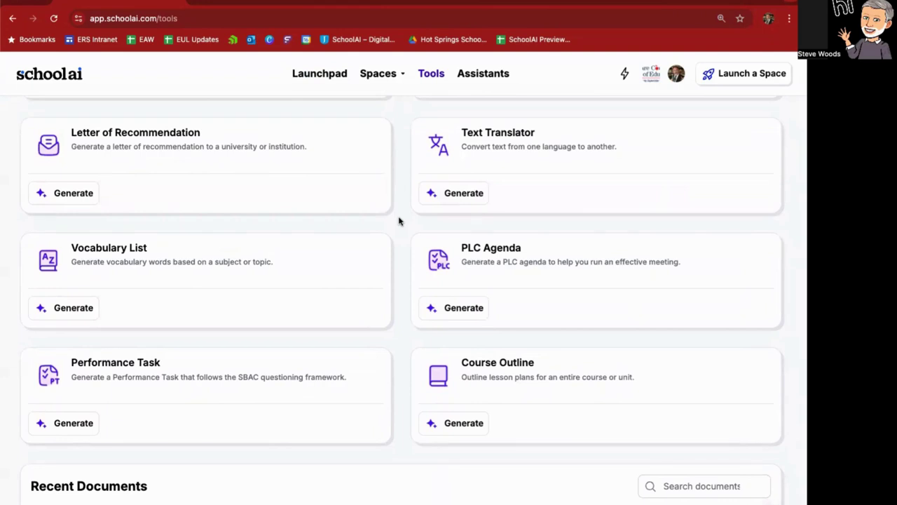
{"action": "scroll", "coordinate": [398, 221], "scroll_direction": "down", "scroll_amount": 3}
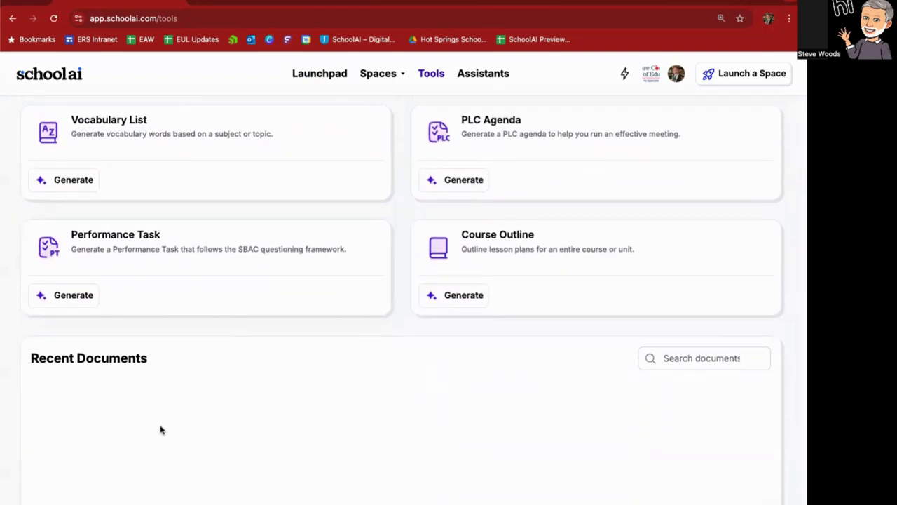
{"action": "scroll", "coordinate": [133, 449], "scroll_direction": "up", "scroll_amount": 1}
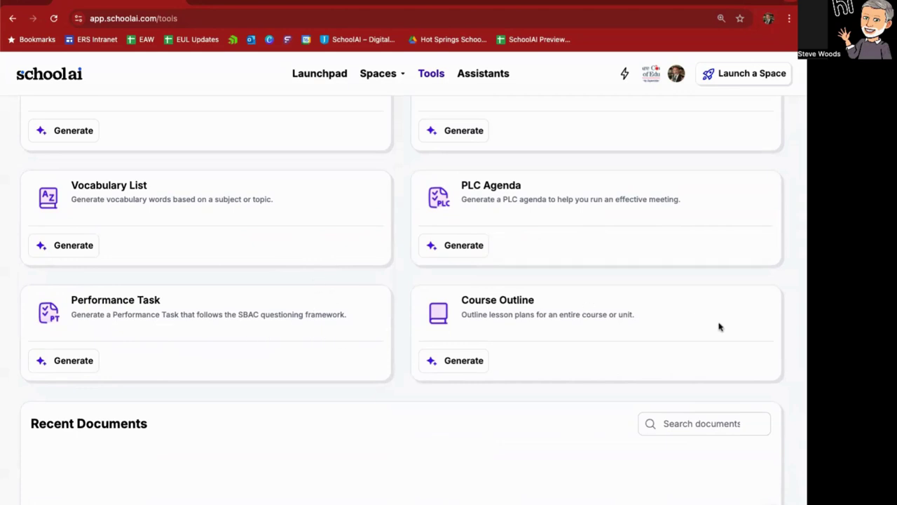
{"action": "scroll", "coordinate": [411, 326], "scroll_direction": "up", "scroll_amount": 10}
{"action": "scroll", "coordinate": [411, 326], "scroll_direction": "up", "scroll_amount": 3}
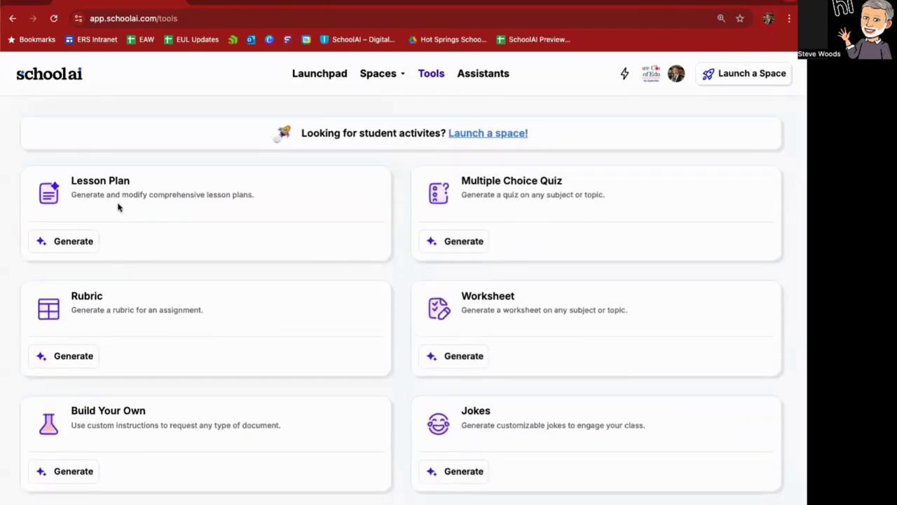
Start a new lesson plan with the Lesson Plan generator and set the grade to Kindergarten.
{"action": "left_click", "coordinate": [65, 246]}
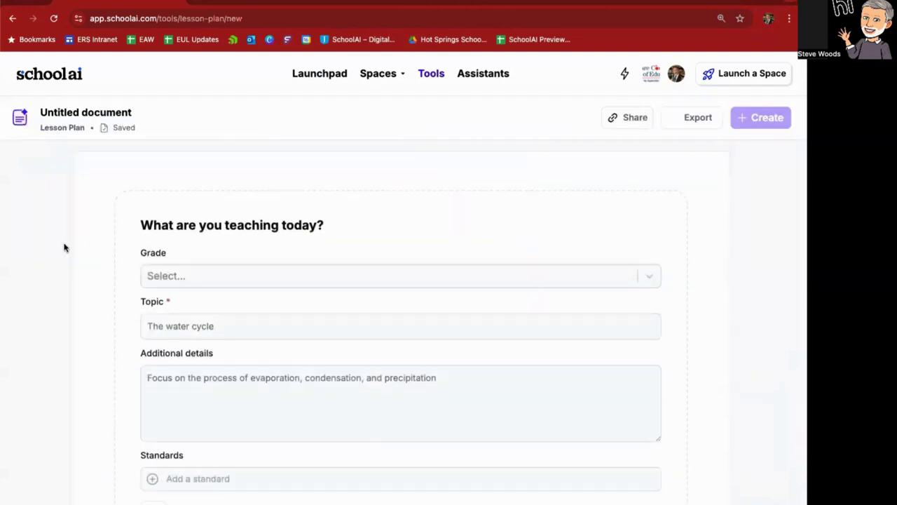
{"action": "scroll", "coordinate": [84, 279], "scroll_direction": "down", "scroll_amount": 2}
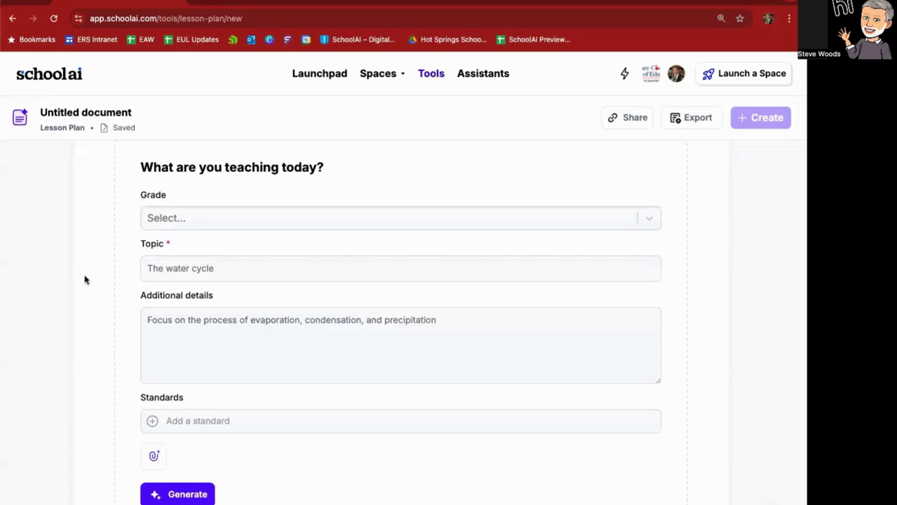
{"action": "left_click", "coordinate": [182, 220]}
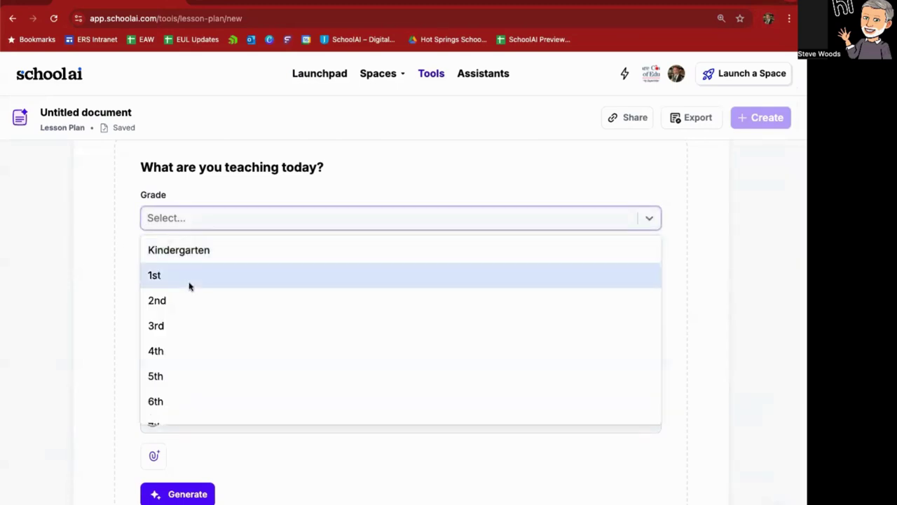
{"action": "scroll", "coordinate": [191, 301], "scroll_direction": "down", "scroll_amount": 1}
{"action": "scroll", "coordinate": [191, 300], "scroll_direction": "up", "scroll_amount": 1}
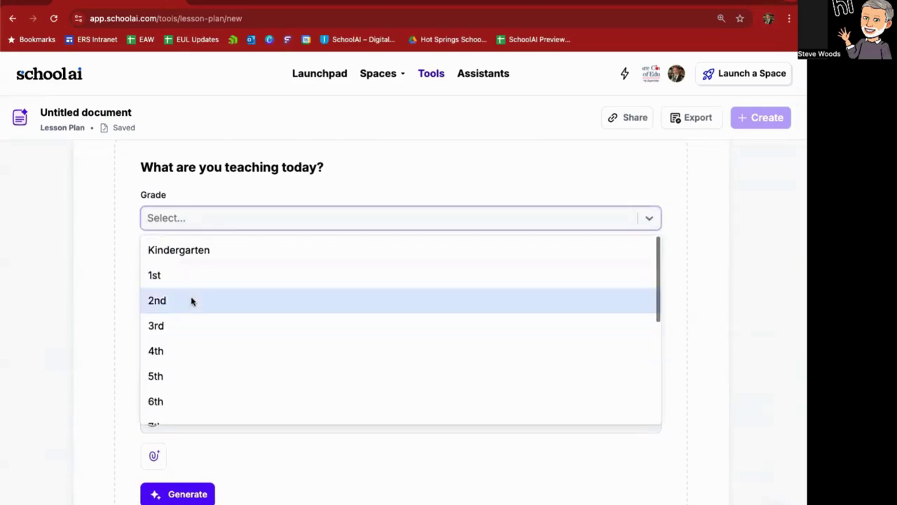
{"action": "left_click", "coordinate": [192, 256]}
Enter "People who work in our community" as the lesson topic.
{"action": "left_click", "coordinate": [169, 270]}
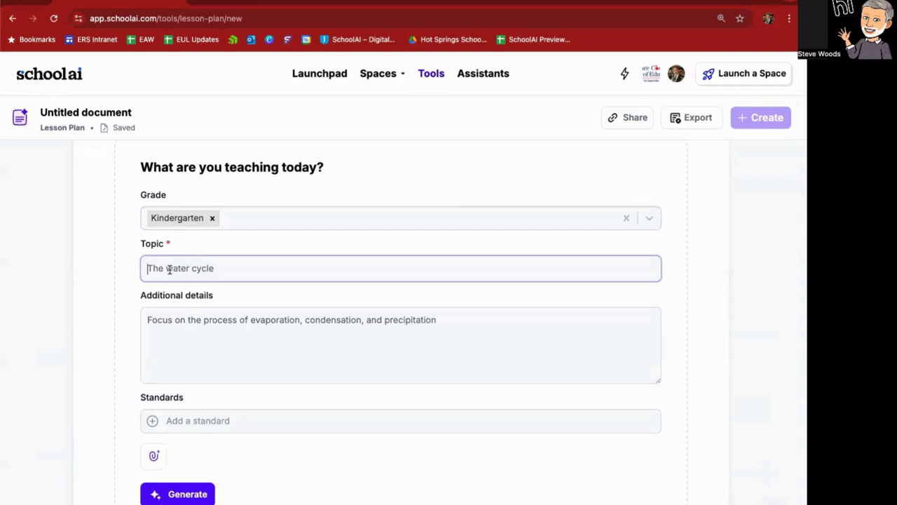
{"action": "type", "text": "People who work in our co"}
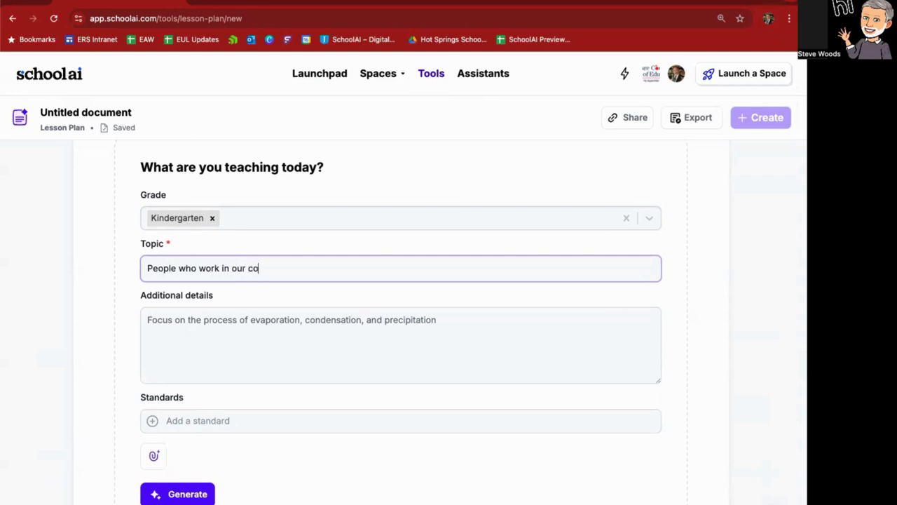
{"action": "type", "text": "mmunity"}
Enter the additional details "Focus on service jobs, such as police officers, firefighters, doctors and nurses, and individuals who serve the community.".
{"action": "left_click", "coordinate": [184, 332]}
{"action": "type", "text": "Foc"}
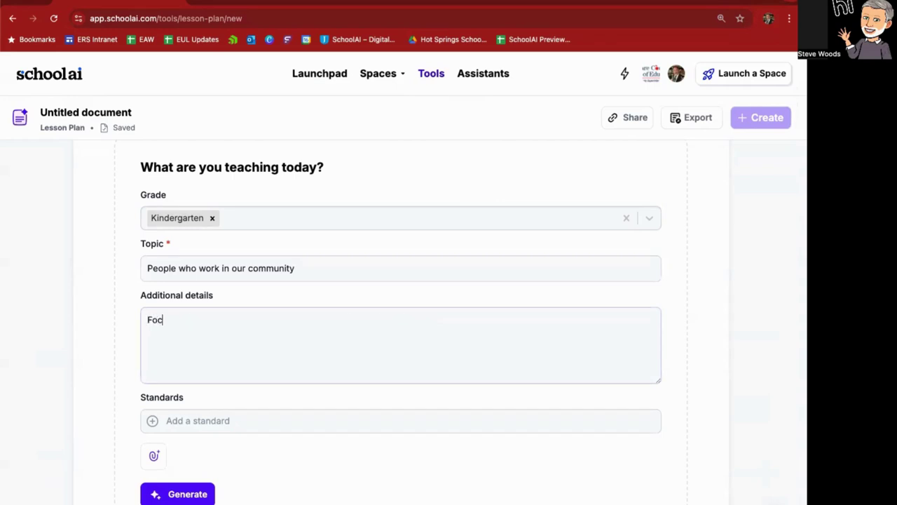
{"action": "type", "text": "us on service jobs, such as police officers, "}
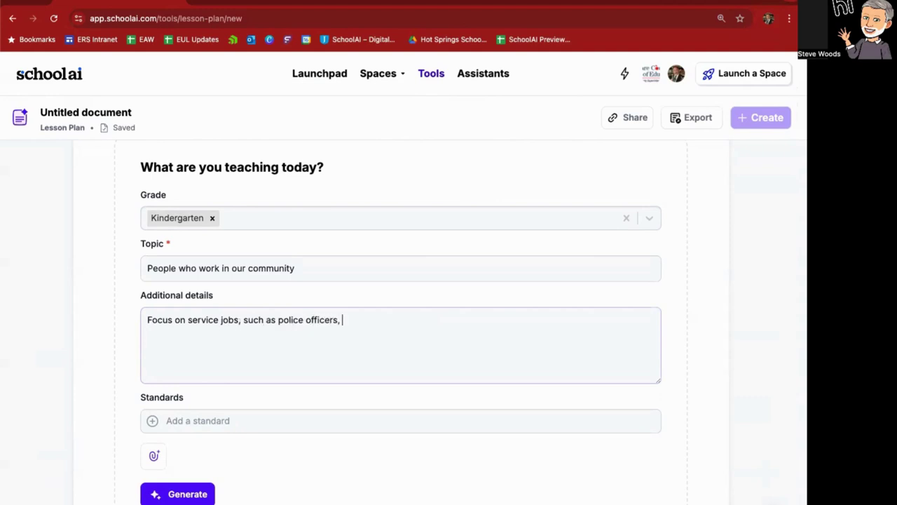
{"action": "type", "text": "firefighters, doctors and nurses, and individuals who serve the community."}
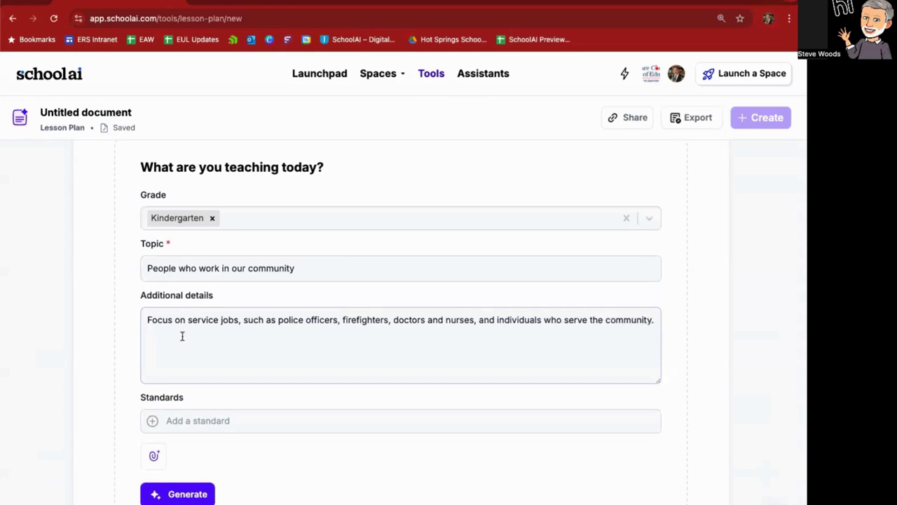
Open the standards selection for the lesson and filter it to California with the grade level Other.
{"action": "scroll", "coordinate": [107, 348], "scroll_direction": "down", "scroll_amount": 1}
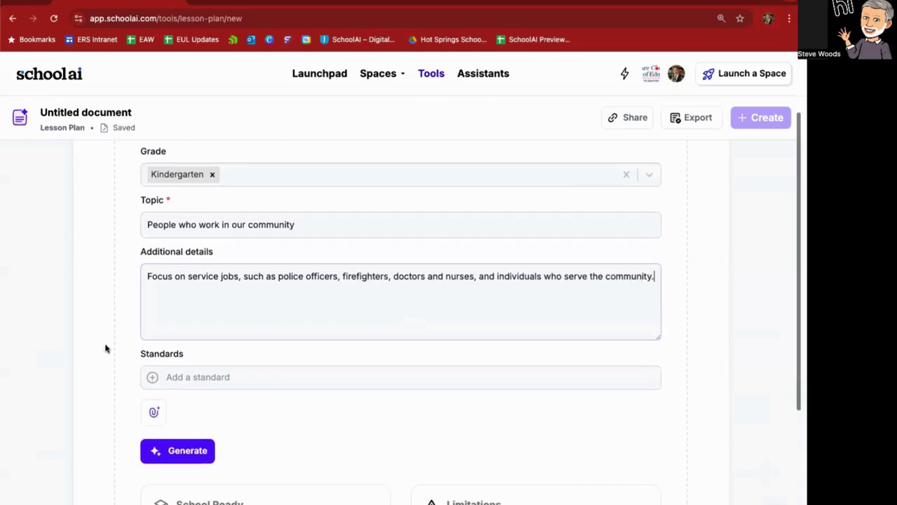
{"action": "left_click", "coordinate": [152, 370]}
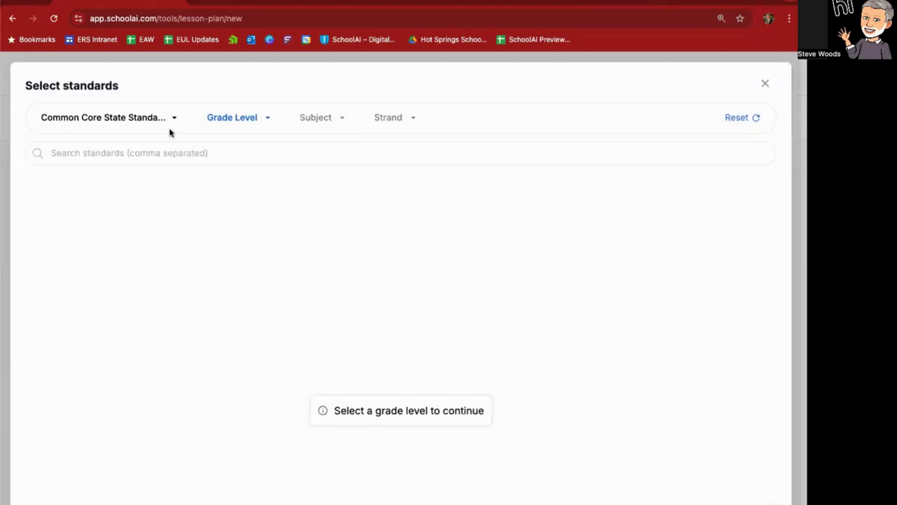
{"action": "left_click", "coordinate": [151, 119]}
{"action": "scroll", "coordinate": [128, 196], "scroll_direction": "down", "scroll_amount": 3}
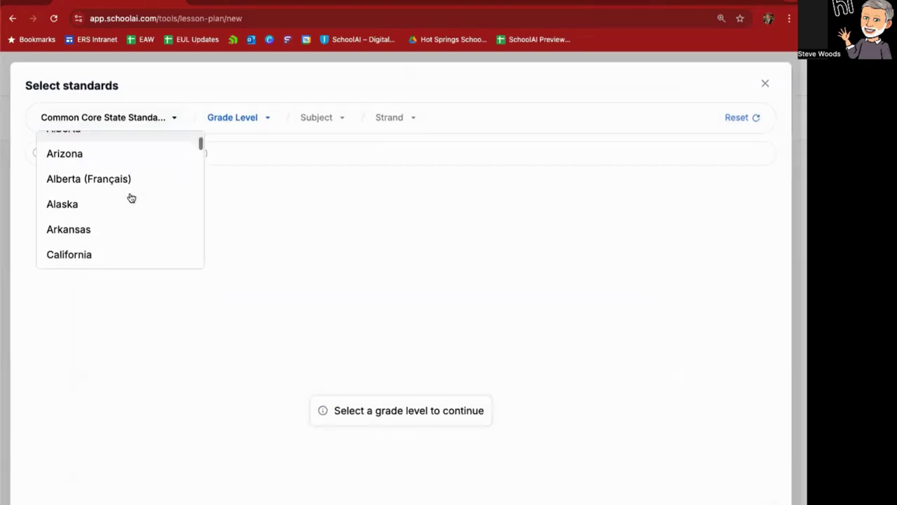
{"action": "left_click", "coordinate": [117, 214]}
{"action": "left_click", "coordinate": [164, 118]}
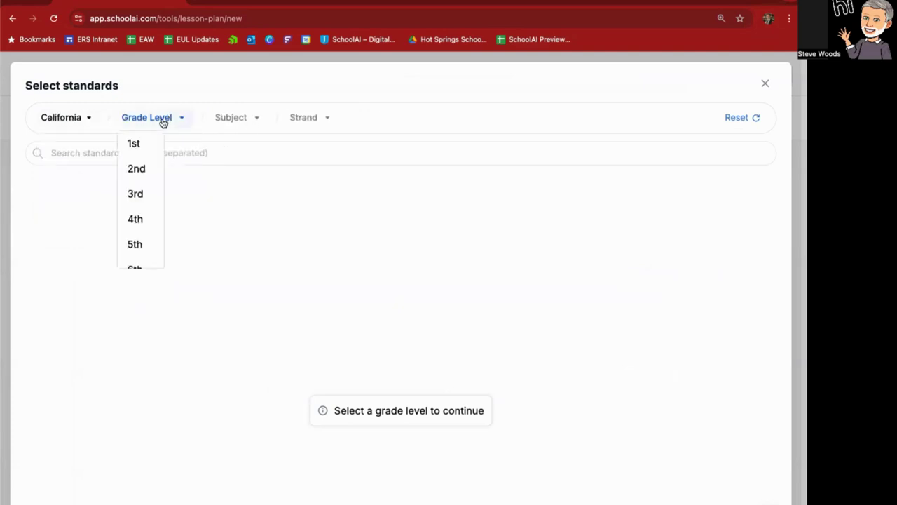
{"action": "scroll", "coordinate": [159, 186], "scroll_direction": "down", "scroll_amount": 3}
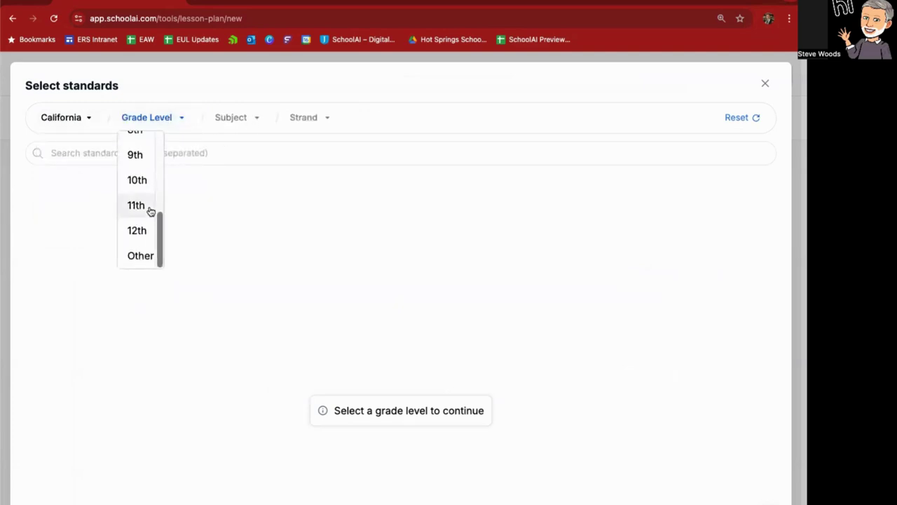
{"action": "scroll", "coordinate": [150, 214], "scroll_direction": "up", "scroll_amount": 5}
{"action": "scroll", "coordinate": [150, 215], "scroll_direction": "down", "scroll_amount": 5}
{"action": "left_click", "coordinate": [140, 256]}
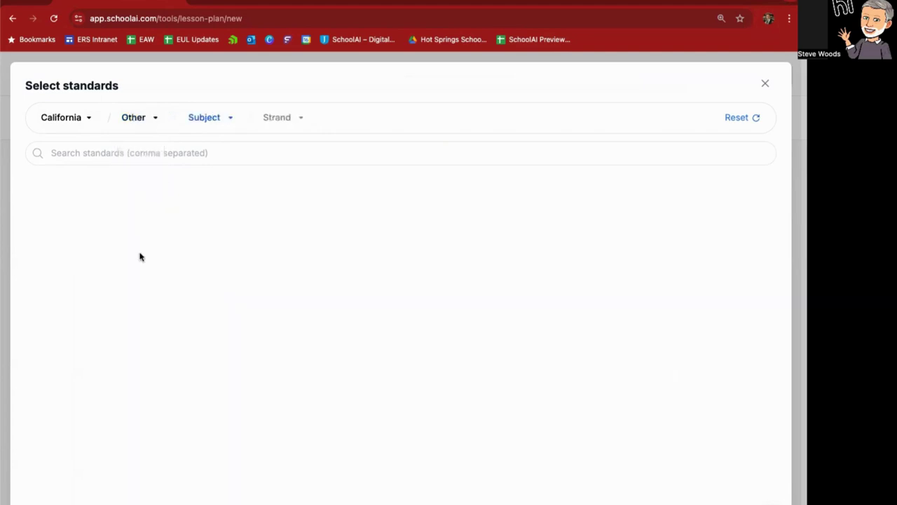
Filter the standards by the subject History-Social Science (1998-) - Grade K.
{"action": "left_click", "coordinate": [200, 118]}
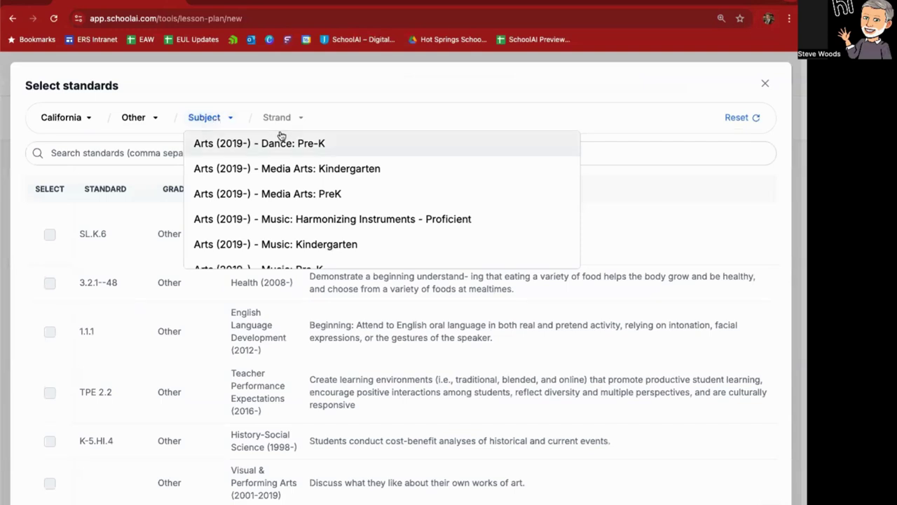
{"action": "scroll", "coordinate": [340, 156], "scroll_direction": "down", "scroll_amount": 3}
{"action": "scroll", "coordinate": [343, 159], "scroll_direction": "down", "scroll_amount": 6}
{"action": "scroll", "coordinate": [342, 158], "scroll_direction": "down", "scroll_amount": 1}
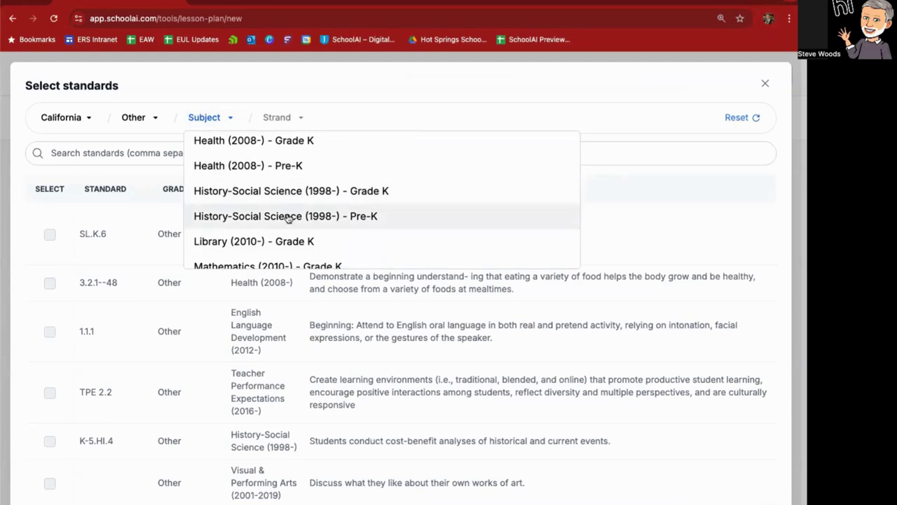
{"action": "left_click", "coordinate": [284, 193]}
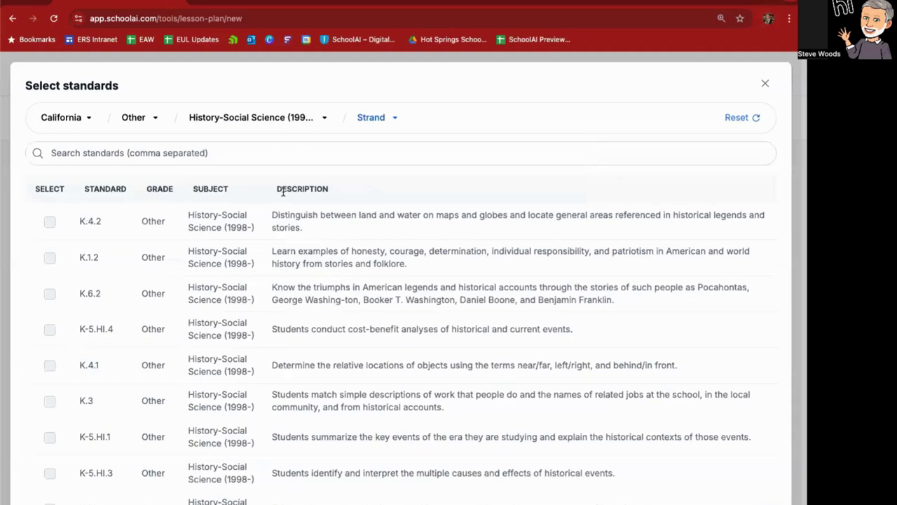
Search the standards for "comm" and add standard K.3 on work people do in the local community to the lesson.
{"action": "left_click", "coordinate": [245, 147]}
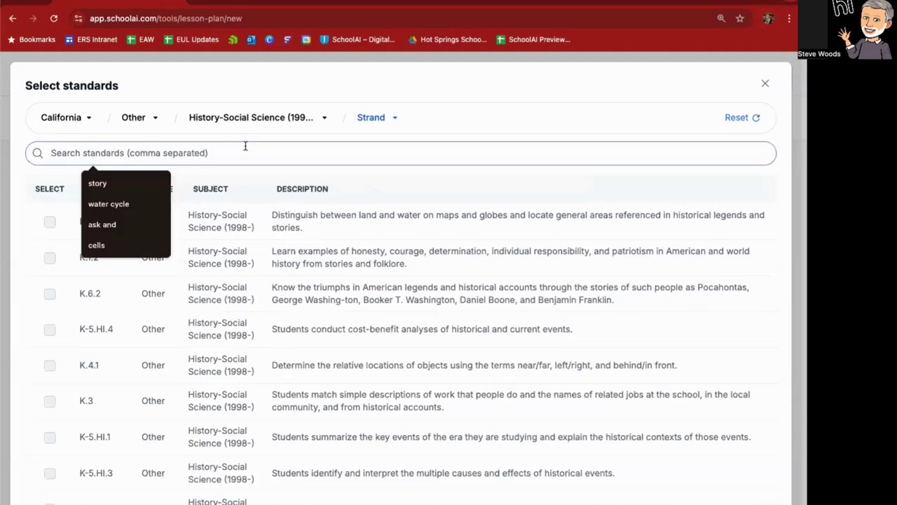
{"action": "type", "text": "comm"}
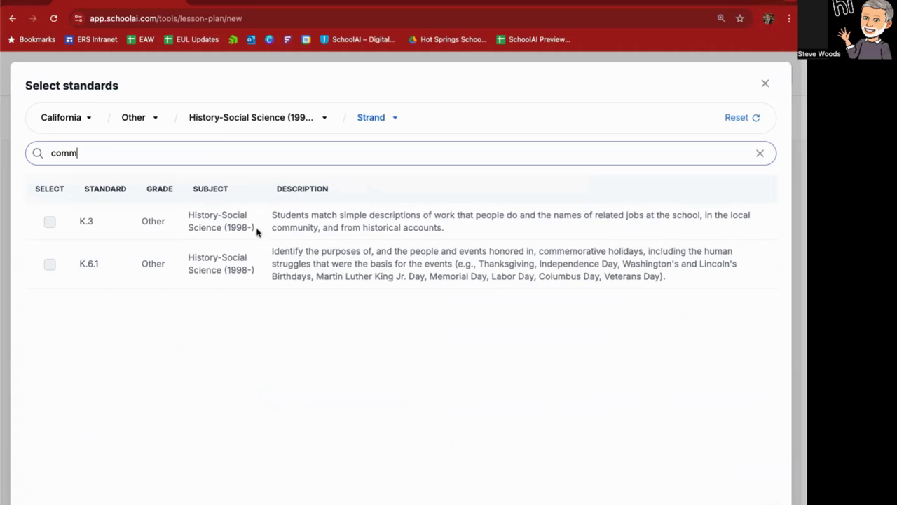
{"action": "left_click", "coordinate": [49, 221]}
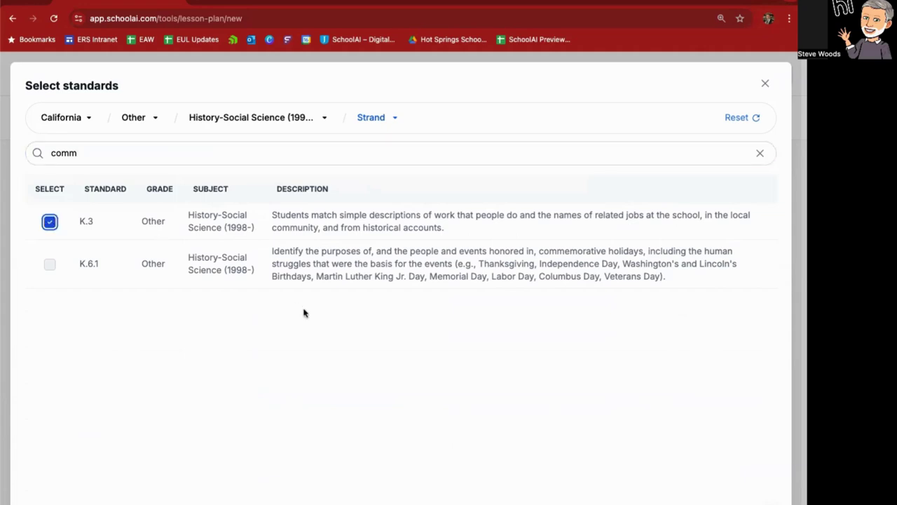
{"action": "left_click", "coordinate": [765, 83]}
Generate the lesson plan from the completed form without uploading a file.
{"action": "scroll", "coordinate": [103, 297], "scroll_direction": "down", "scroll_amount": 3}
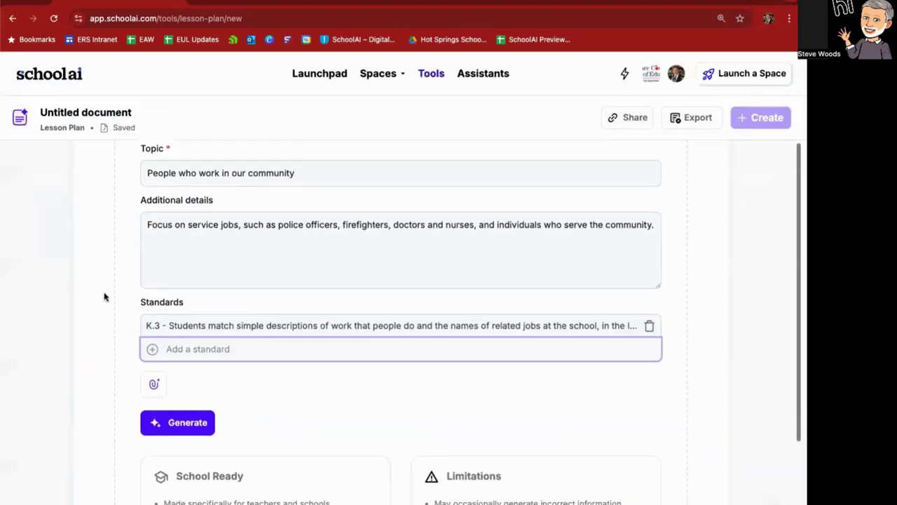
{"action": "scroll", "coordinate": [104, 297], "scroll_direction": "down", "scroll_amount": 1}
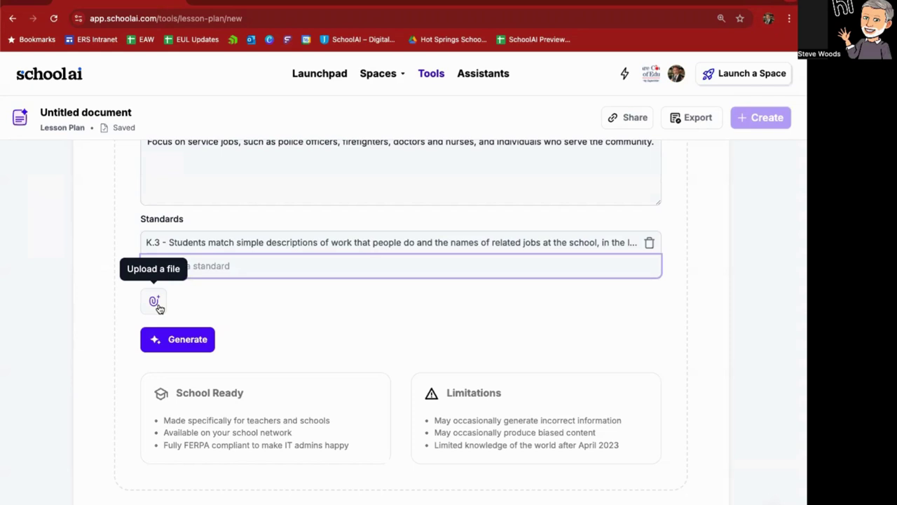
{"action": "left_click", "coordinate": [187, 346]}
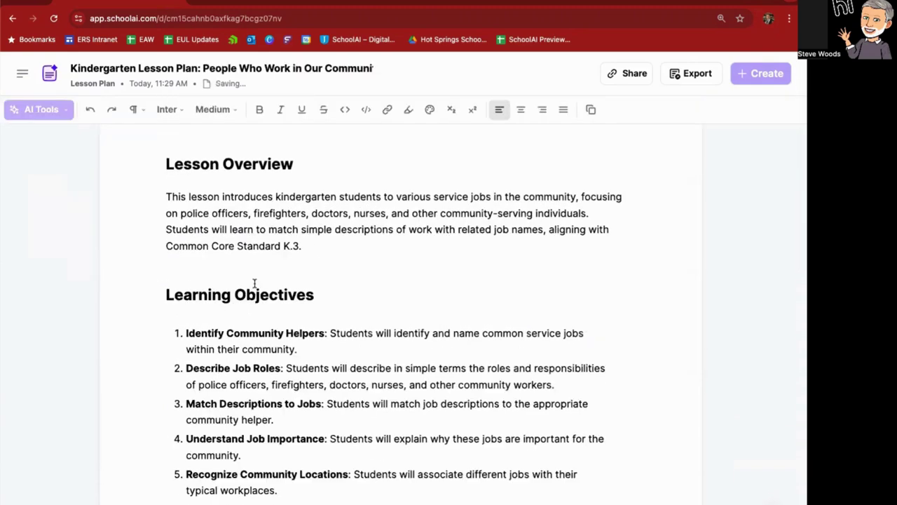
Read through the generated lesson plan, from the overview and objectives through procedure, assessment and extensions to the Common Core alignment.
{"action": "scroll", "coordinate": [255, 283], "scroll_direction": "down", "scroll_amount": 5}
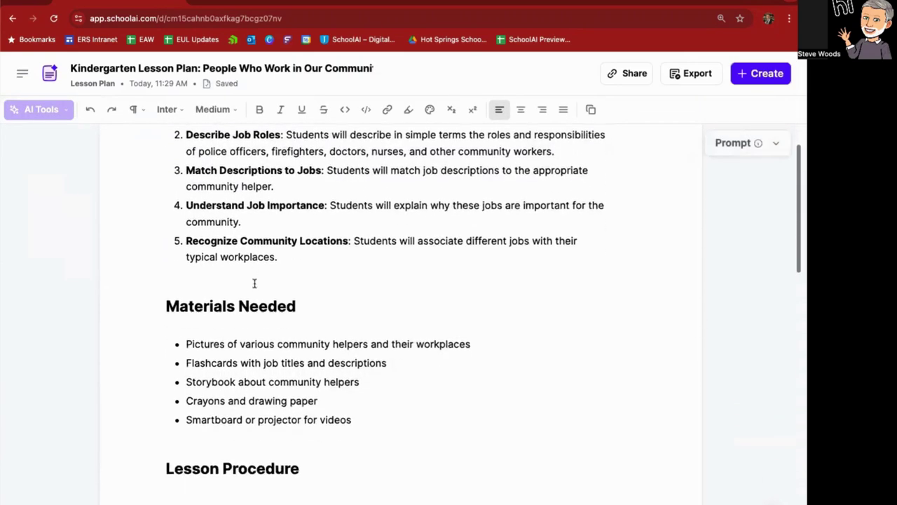
{"action": "scroll", "coordinate": [255, 282], "scroll_direction": "down", "scroll_amount": 5}
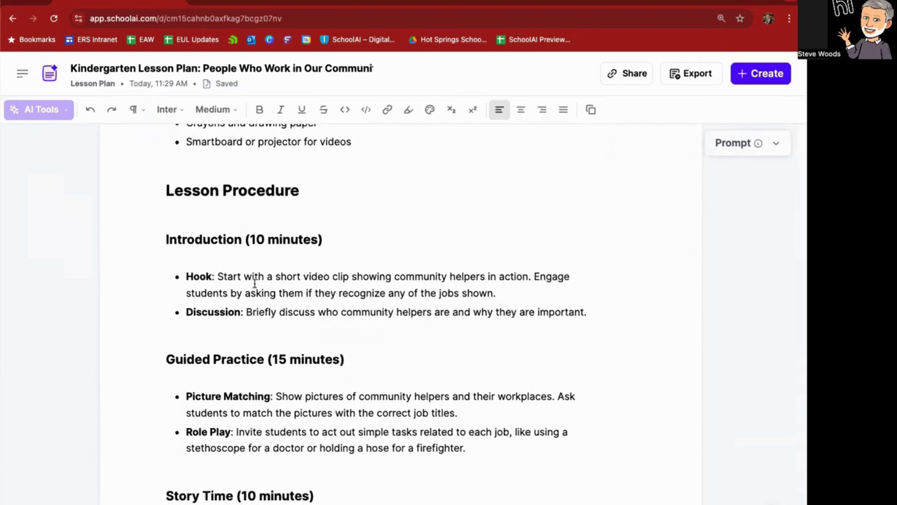
{"action": "scroll", "coordinate": [255, 282], "scroll_direction": "down", "scroll_amount": 3}
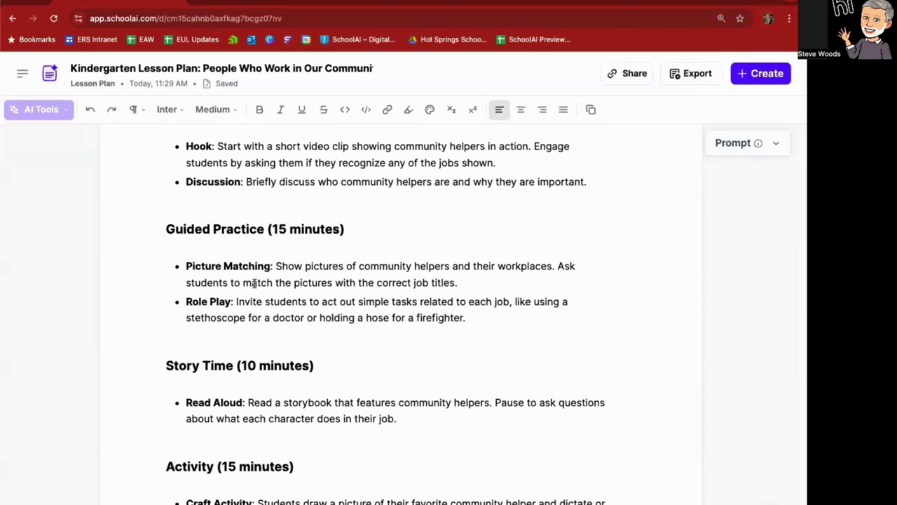
{"action": "scroll", "coordinate": [254, 282], "scroll_direction": "down", "scroll_amount": 3}
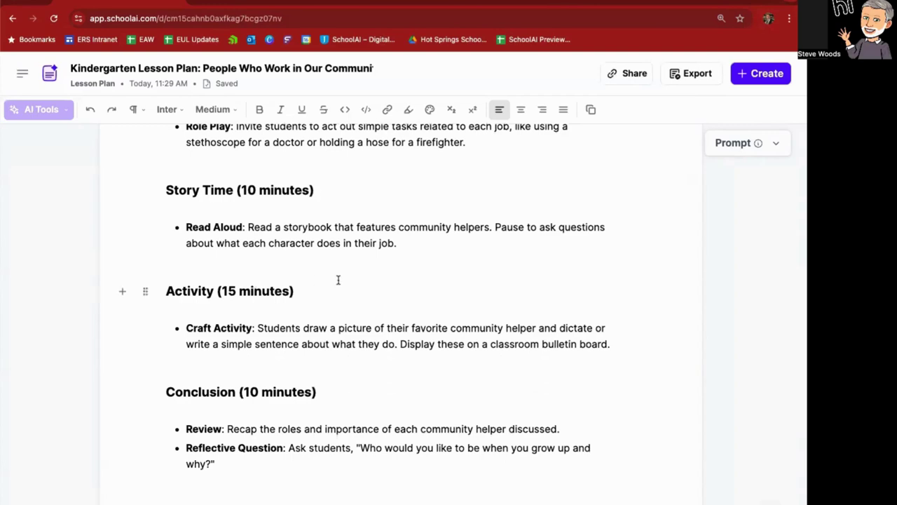
{"action": "scroll", "coordinate": [338, 280], "scroll_direction": "down", "scroll_amount": 1}
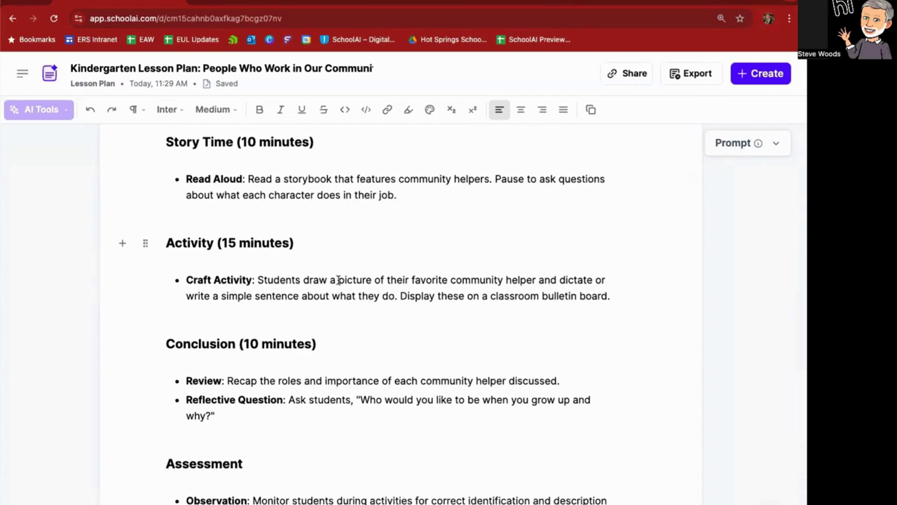
{"action": "scroll", "coordinate": [338, 280], "scroll_direction": "down", "scroll_amount": 2}
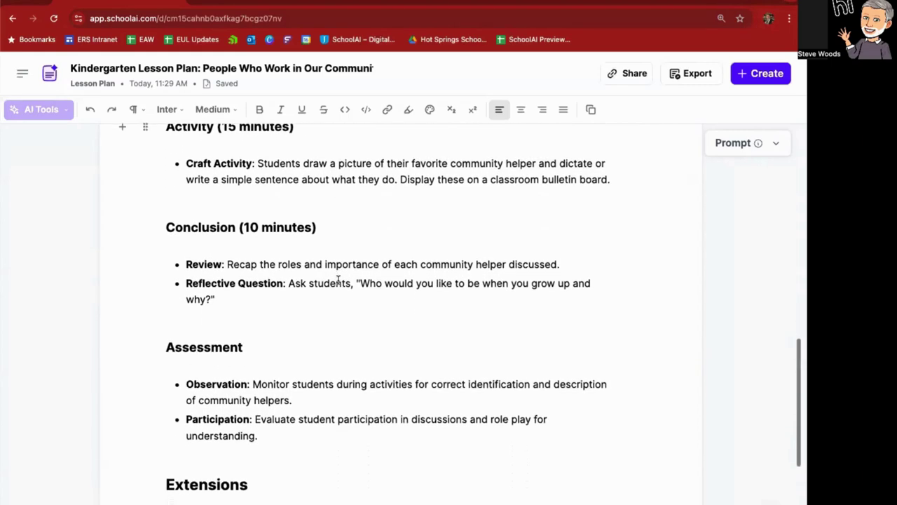
{"action": "scroll", "coordinate": [338, 280], "scroll_direction": "down", "scroll_amount": 5}
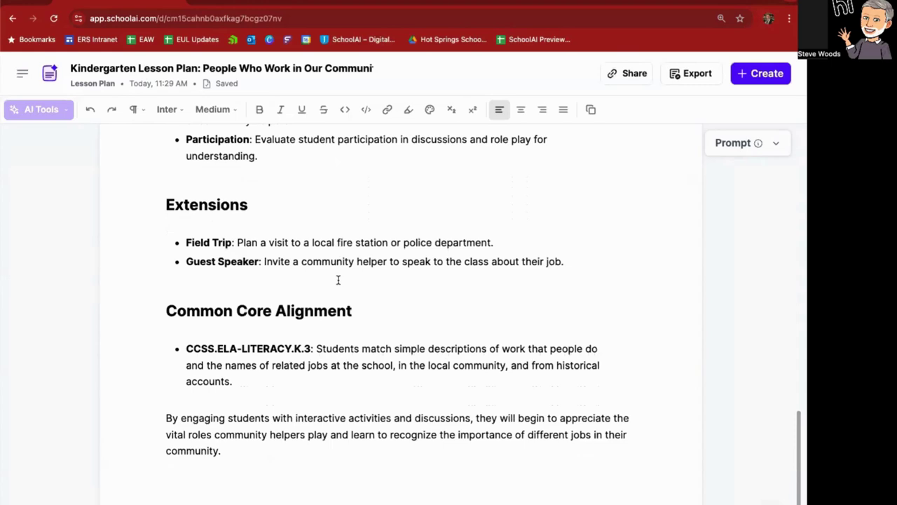
{"action": "scroll", "coordinate": [337, 280], "scroll_direction": "down", "scroll_amount": 1}
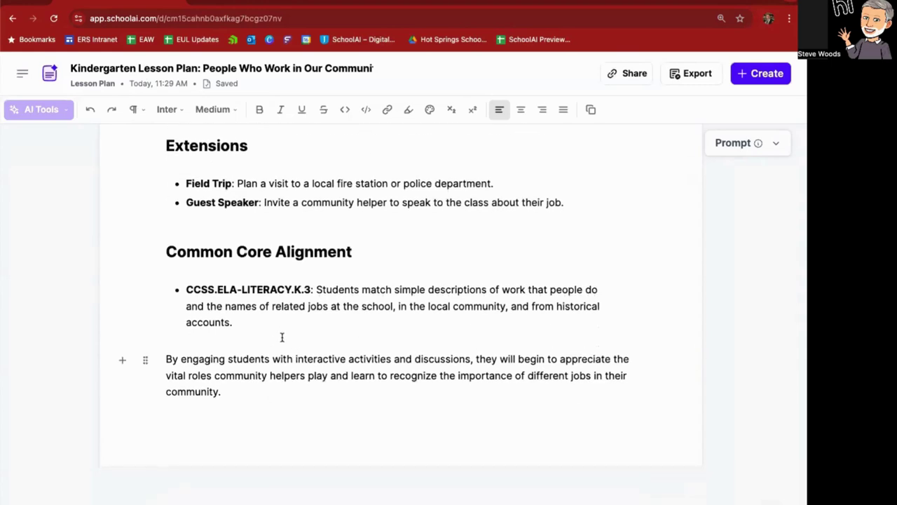
{"action": "scroll", "coordinate": [282, 337], "scroll_direction": "up", "scroll_amount": 20}
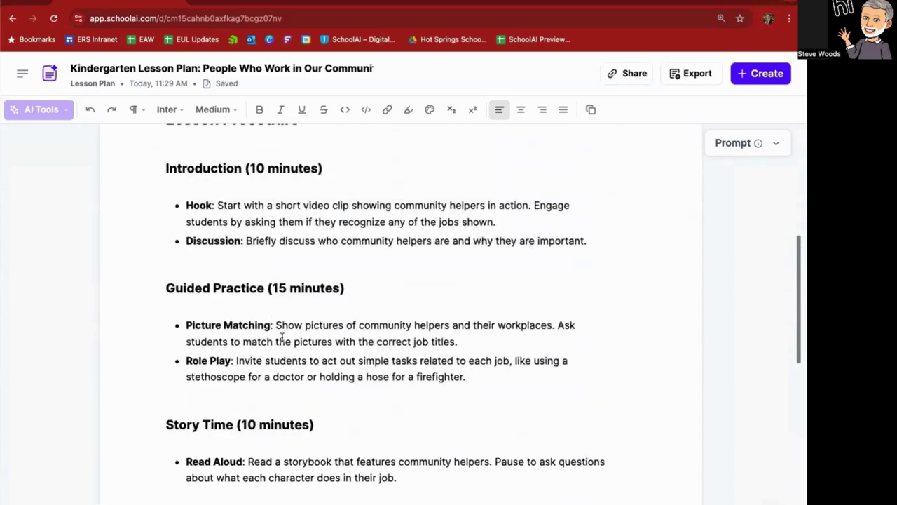
{"action": "scroll", "coordinate": [282, 337], "scroll_direction": "up", "scroll_amount": 3}
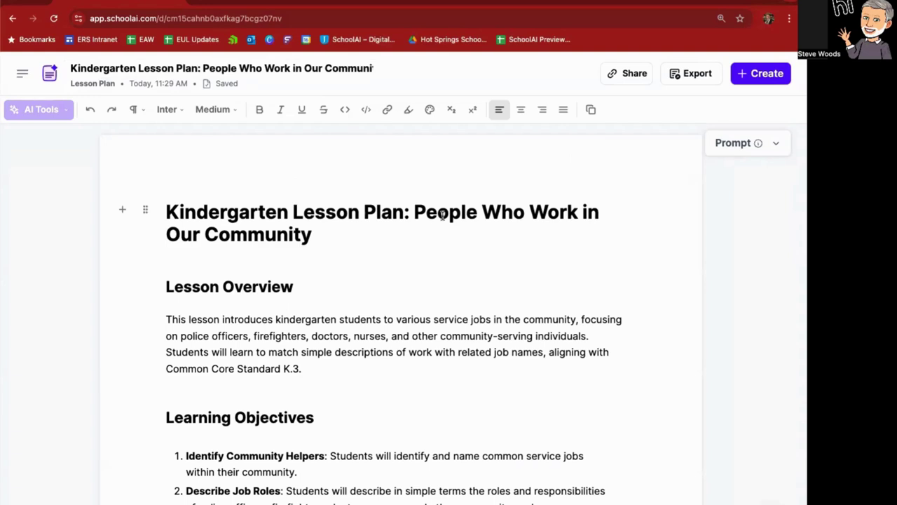
Copy the lesson plan's share link and view the available export formats without exporting.
{"action": "left_click", "coordinate": [634, 76]}
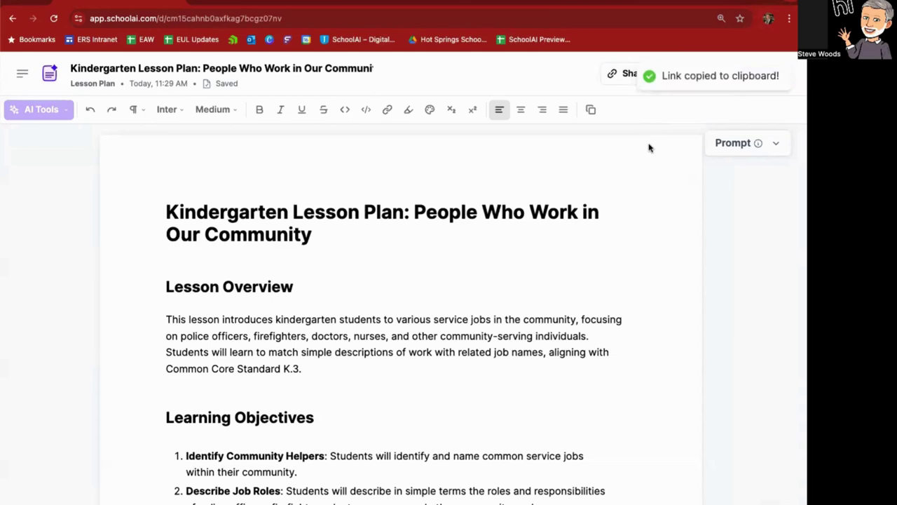
{"action": "left_click", "coordinate": [674, 74]}
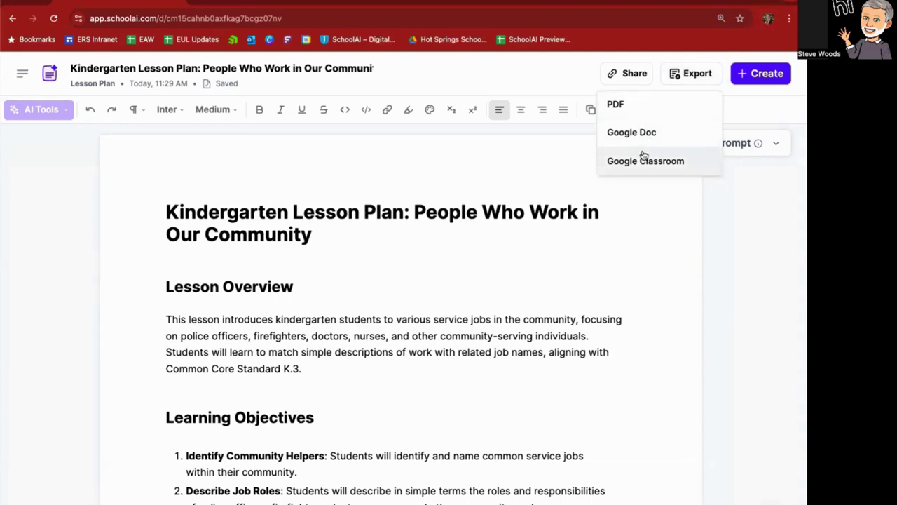
{"action": "left_click", "coordinate": [643, 222]}
Review the prompt details behind the lesson plan, including topic, grade, additional details and standards, and close them again.
{"action": "left_click", "coordinate": [773, 143]}
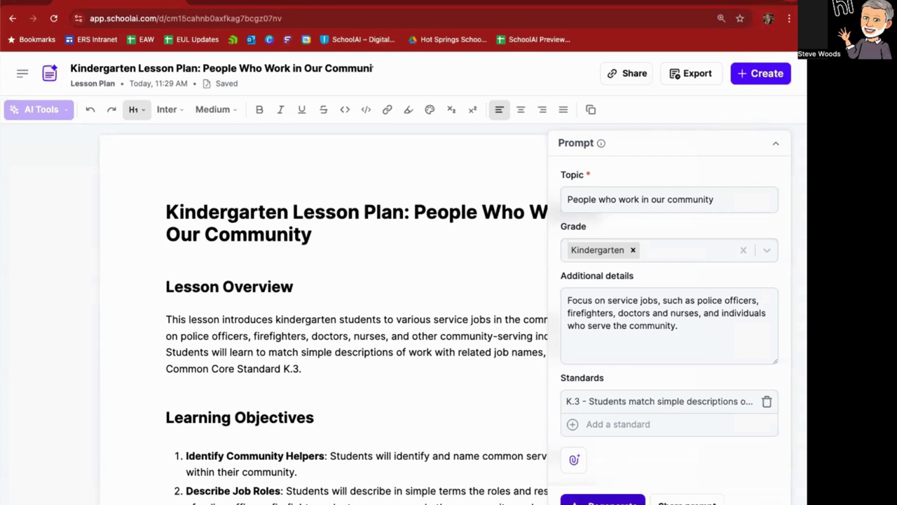
{"action": "left_click", "coordinate": [453, 368]}
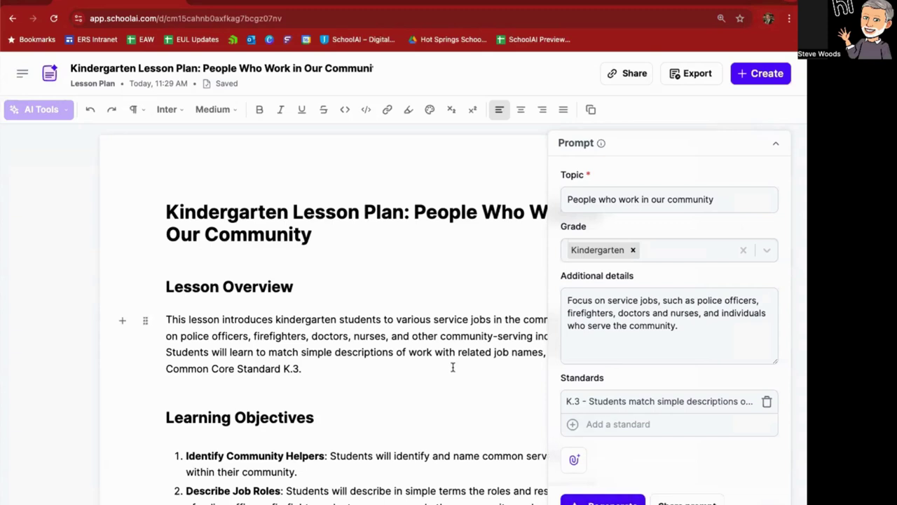
{"action": "left_click", "coordinate": [779, 142]}
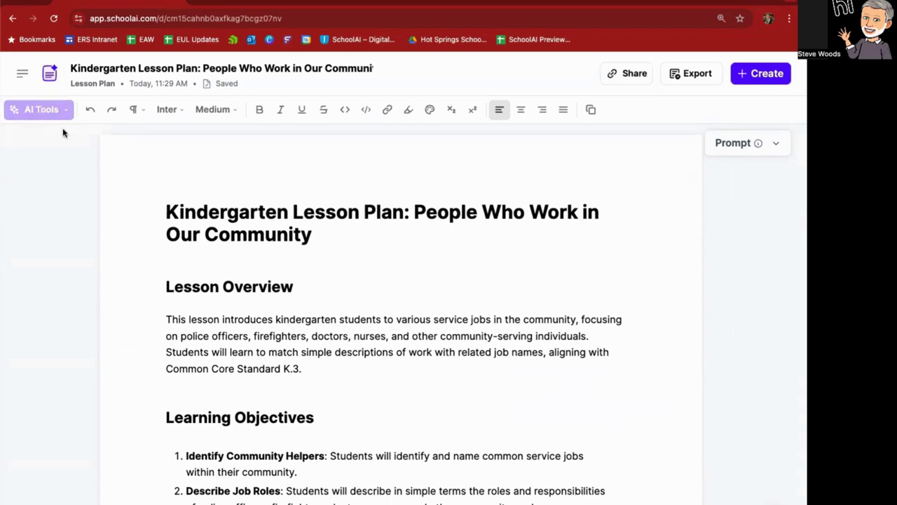
Look over the available fonts and text sizes for the lesson plan without changing the formatting.
{"action": "left_click", "coordinate": [183, 110]}
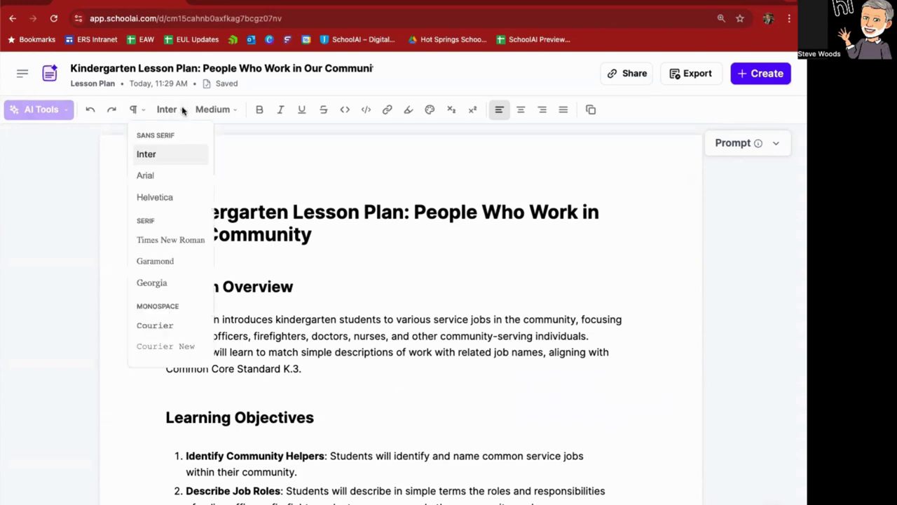
{"action": "left_click", "coordinate": [232, 110]}
{"action": "left_click", "coordinate": [232, 110]}
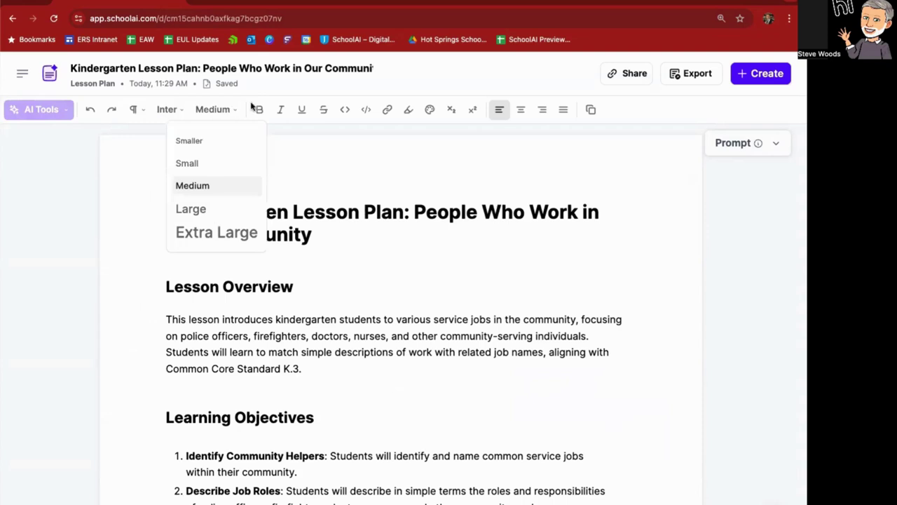
{"action": "left_click", "coordinate": [305, 145]}
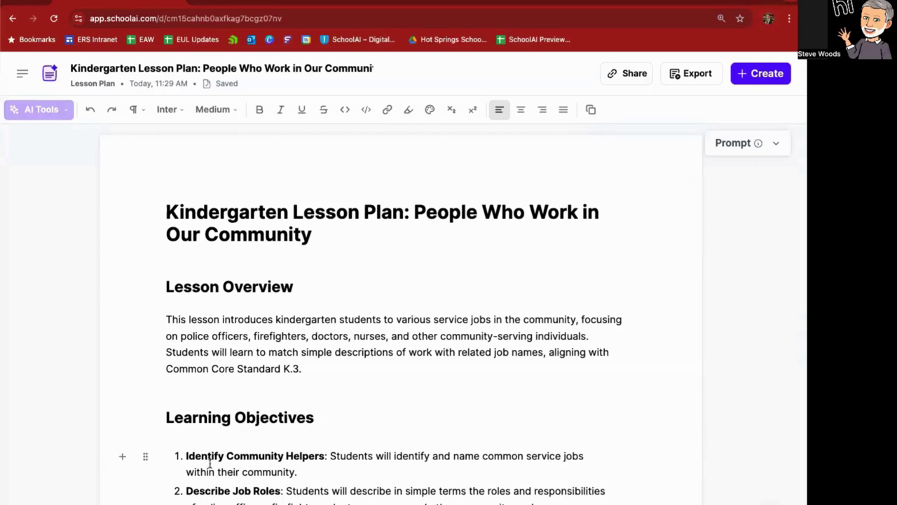
Examine the AI, formatting and insert options for adding a block within the Learning Objectives section, without choosing one.
{"action": "left_click", "coordinate": [123, 457]}
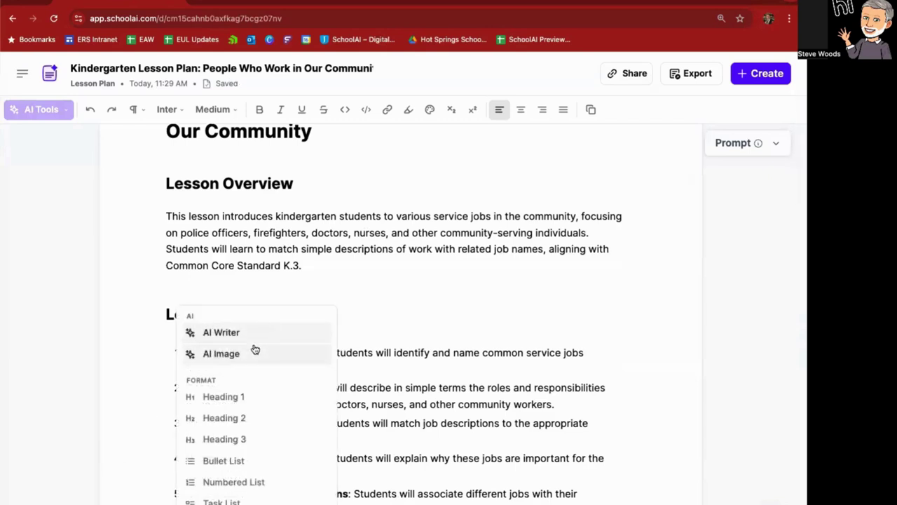
{"action": "scroll", "coordinate": [250, 419], "scroll_direction": "down", "scroll_amount": 3}
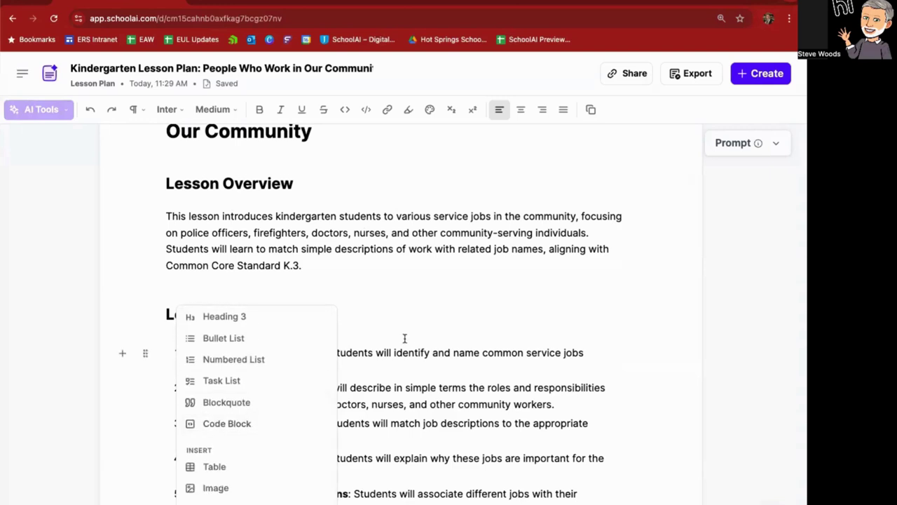
{"action": "key", "text": "Escape"}
{"action": "scroll", "coordinate": [404, 339], "scroll_direction": "up", "scroll_amount": 2}
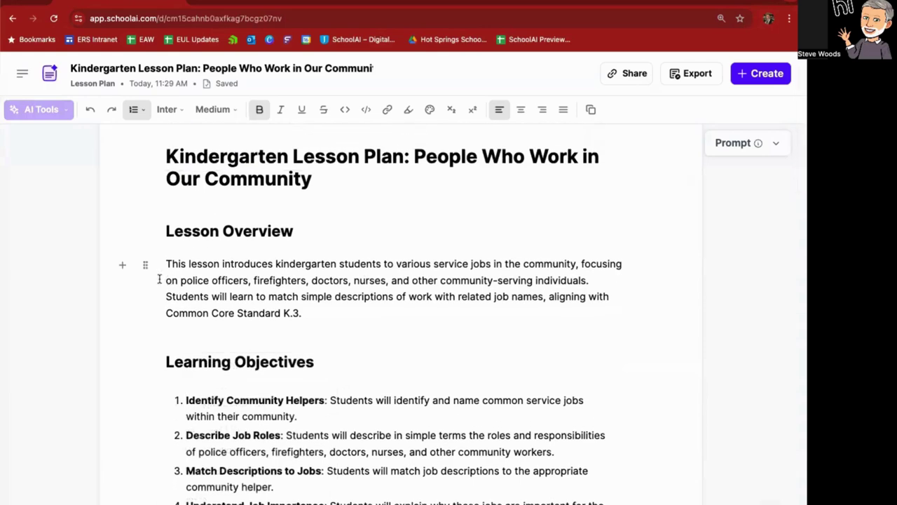
Generate a Line art AI image below the Lesson Overview paragraph using the prompt "A police officer standing near a store in a small town.".
{"action": "left_click", "coordinate": [123, 265]}
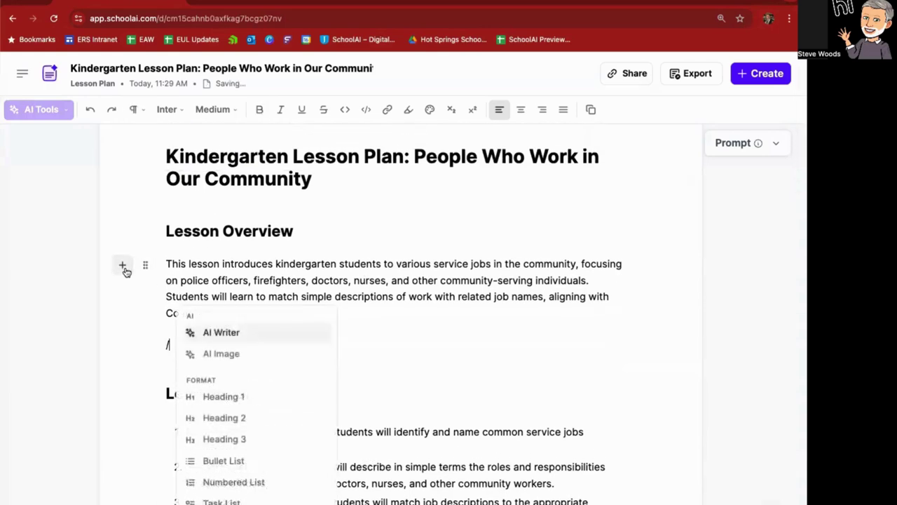
{"action": "left_click", "coordinate": [214, 355]}
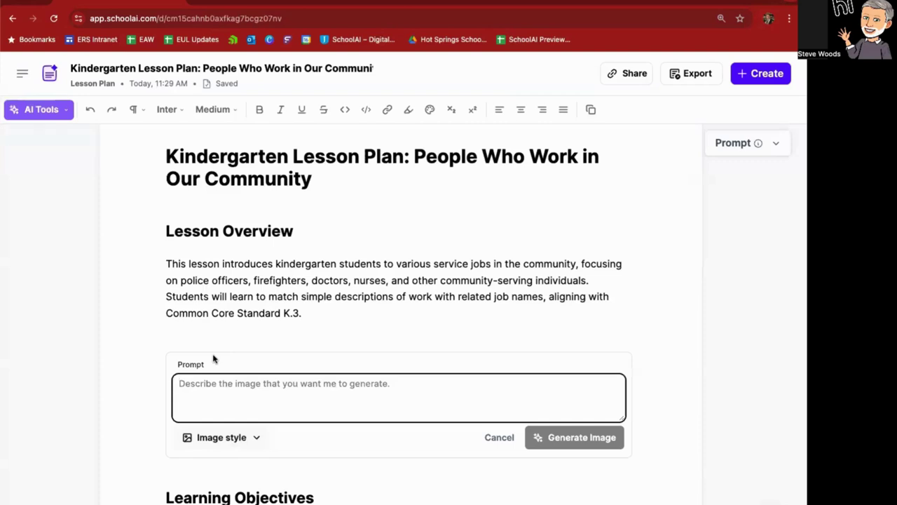
{"action": "type", "text": "A p"}
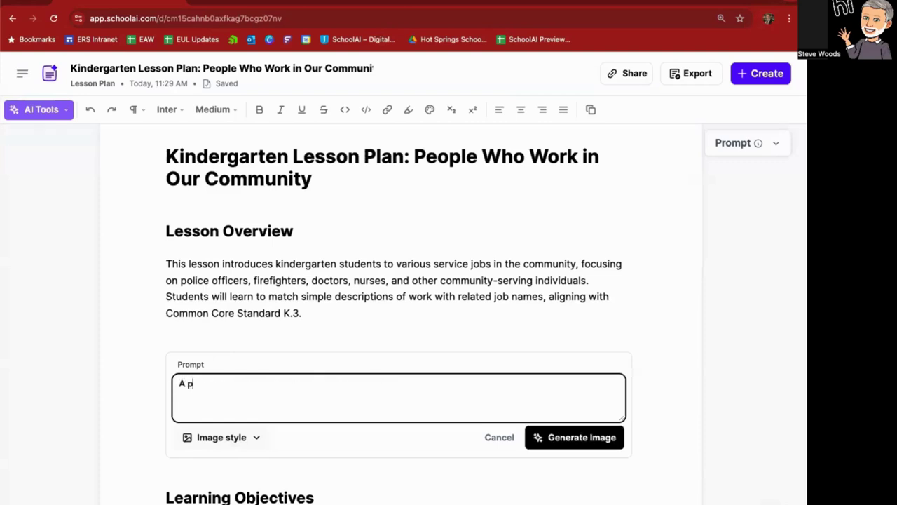
{"action": "type", "text": "olice officer standing "}
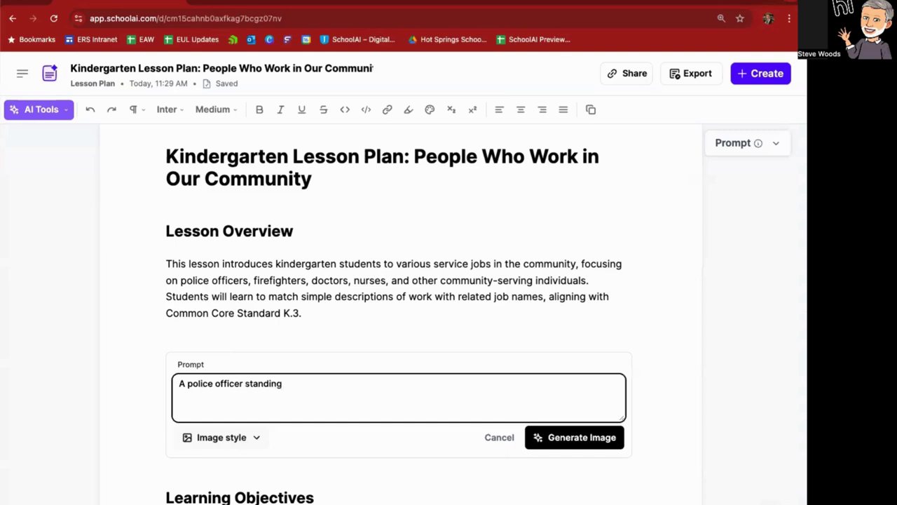
{"action": "type", "text": "near a store in a small town."}
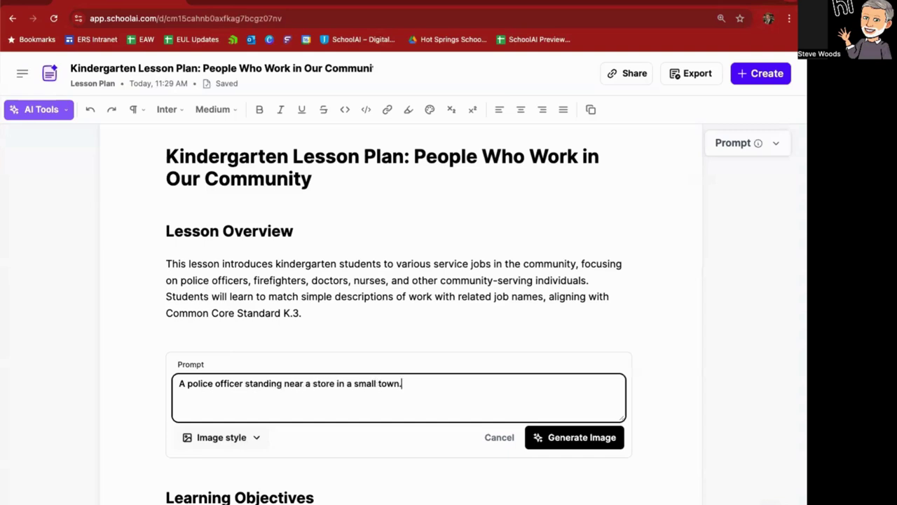
{"action": "left_click", "coordinate": [536, 437]}
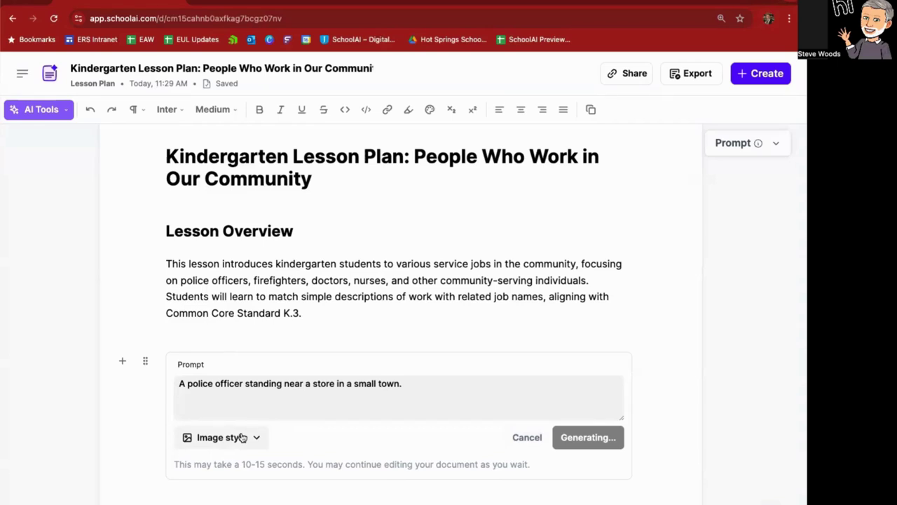
Remove the stray slash and the empty line after the fifth learning objective.
{"action": "scroll", "coordinate": [631, 395], "scroll_direction": "down", "scroll_amount": 4}
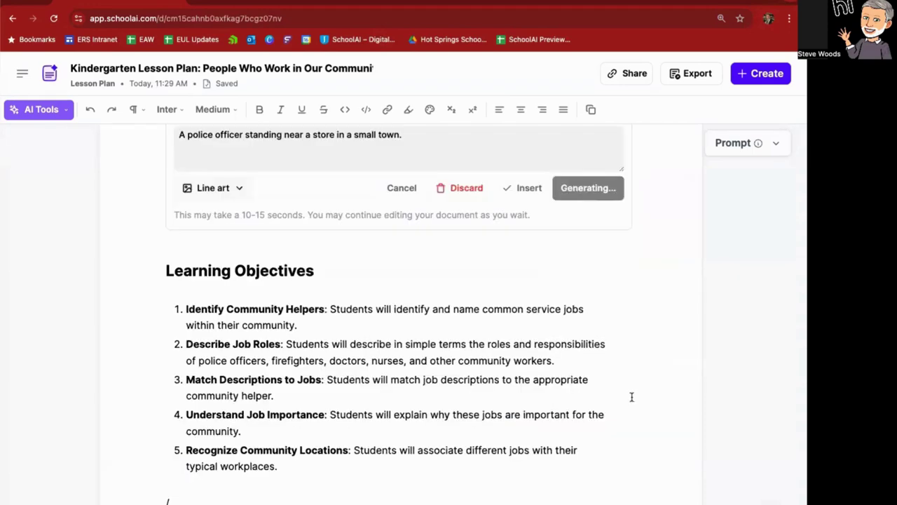
{"action": "scroll", "coordinate": [608, 412], "scroll_direction": "down", "scroll_amount": 1}
{"action": "scroll", "coordinate": [609, 411], "scroll_direction": "down", "scroll_amount": 2}
{"action": "left_click", "coordinate": [230, 339]}
{"action": "type", "text": "/"}
{"action": "key", "text": "BackSpace"}
{"action": "type", "text": "6."}
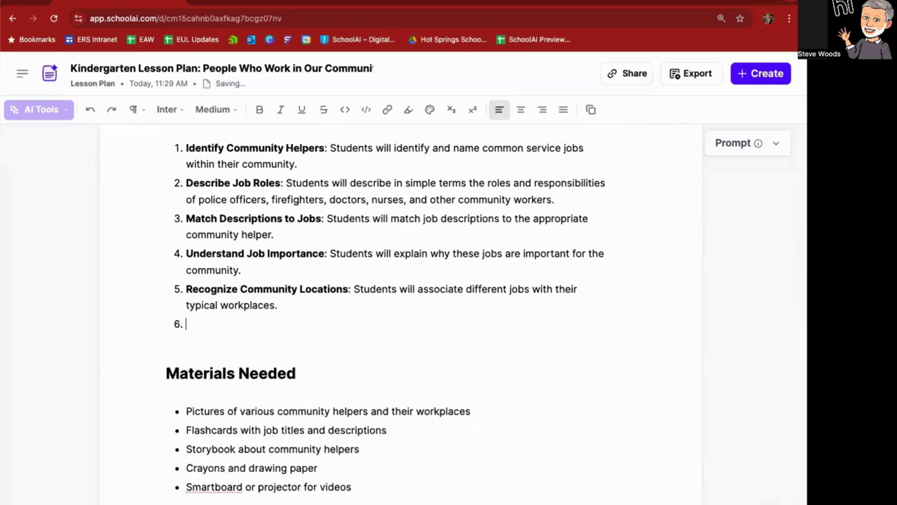
{"action": "key", "text": "BackSpace"}
{"action": "key", "text": "BackSpace"}
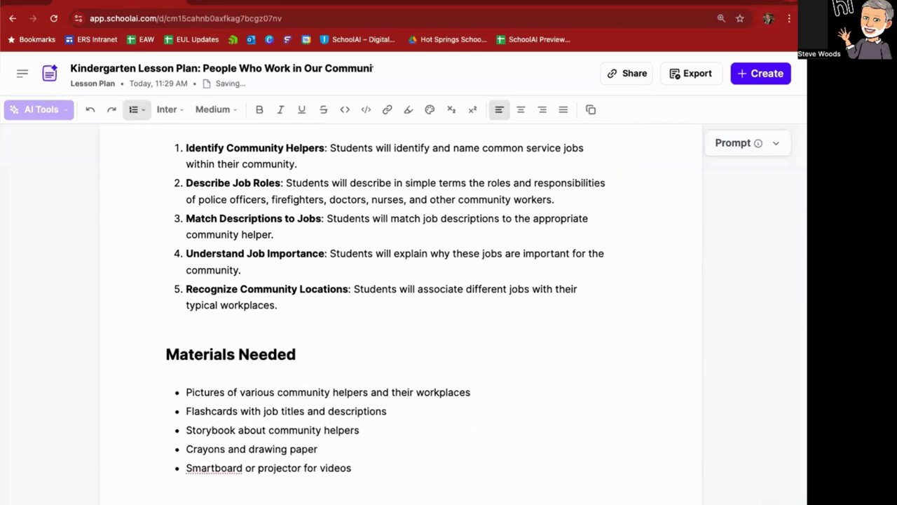
Check the preview of the generated police officer image above the Learning Objectives.
{"action": "scroll", "coordinate": [320, 332], "scroll_direction": "down", "scroll_amount": 1}
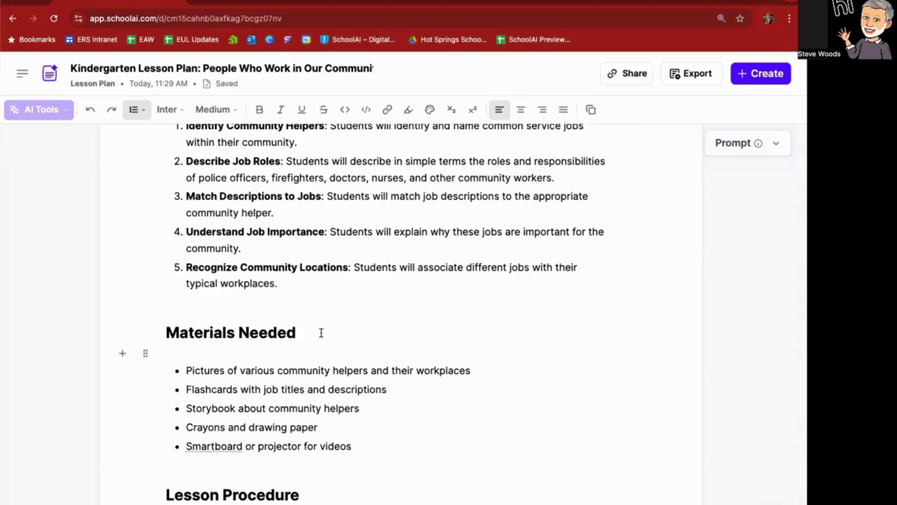
{"action": "scroll", "coordinate": [320, 332], "scroll_direction": "down", "scroll_amount": 5}
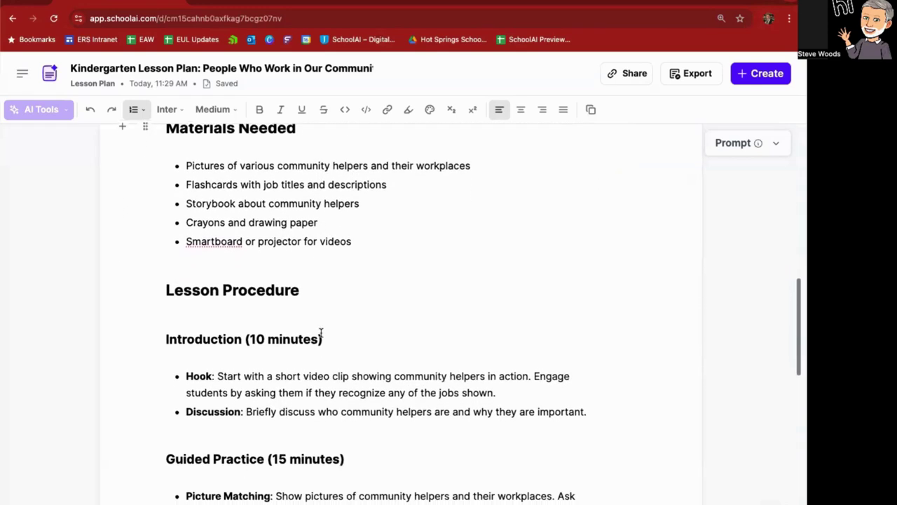
{"action": "scroll", "coordinate": [320, 332], "scroll_direction": "up", "scroll_amount": 5}
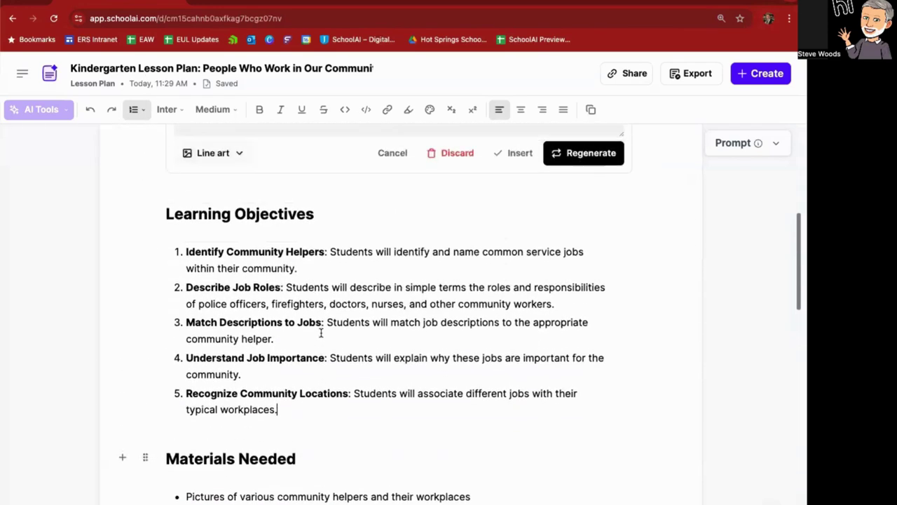
{"action": "scroll", "coordinate": [320, 332], "scroll_direction": "up", "scroll_amount": 10}
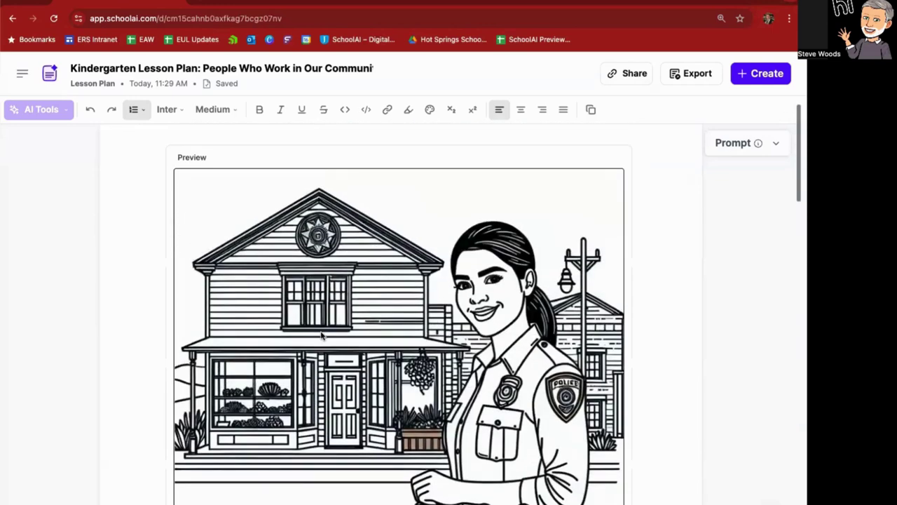
{"action": "scroll", "coordinate": [321, 335], "scroll_direction": "down", "scroll_amount": 2}
{"action": "left_click", "coordinate": [219, 247]}
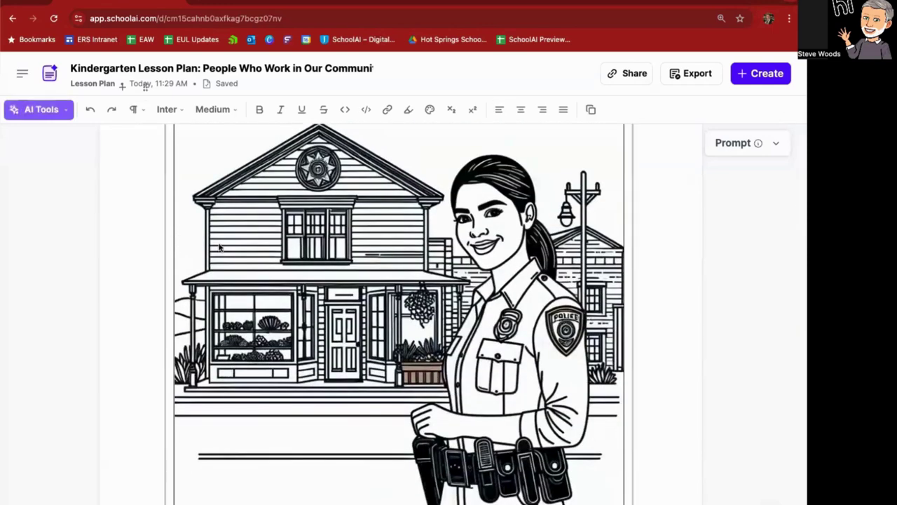
Insert the generated police officer image below the Lesson Overview paragraph and scale it down to 50%.
{"action": "scroll", "coordinate": [118, 227], "scroll_direction": "up", "scroll_amount": 3}
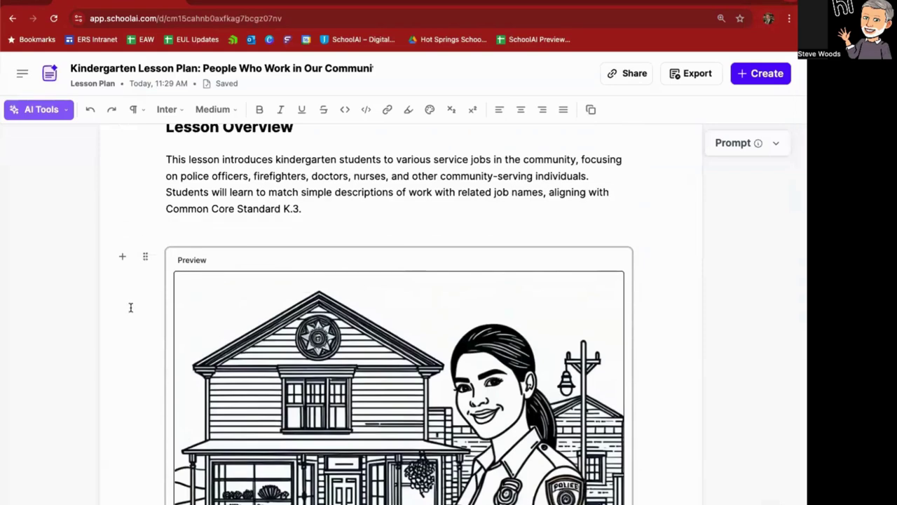
{"action": "scroll", "coordinate": [130, 307], "scroll_direction": "down", "scroll_amount": 6}
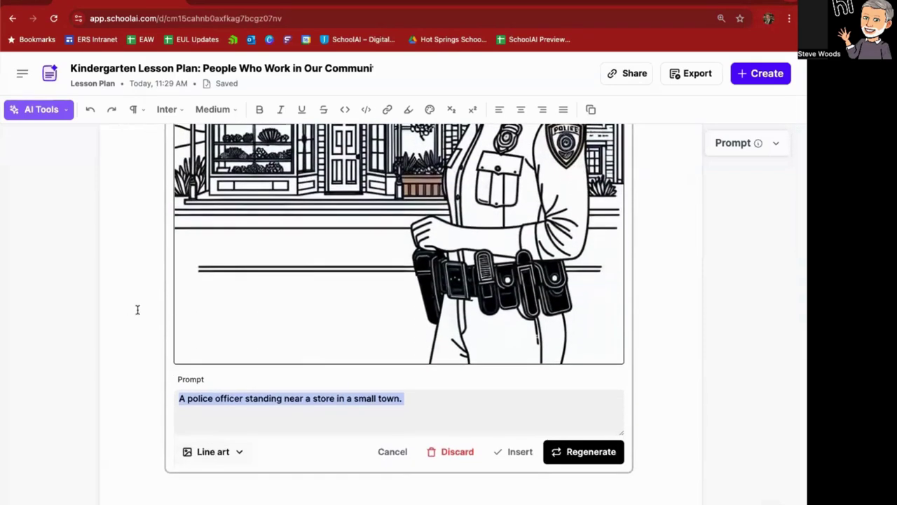
{"action": "left_click", "coordinate": [518, 452]}
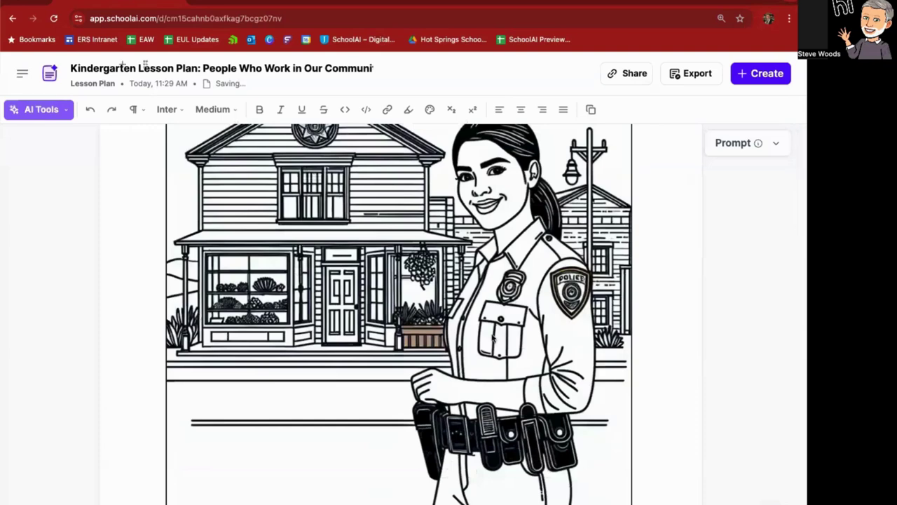
{"action": "scroll", "coordinate": [489, 379], "scroll_direction": "up", "scroll_amount": 3}
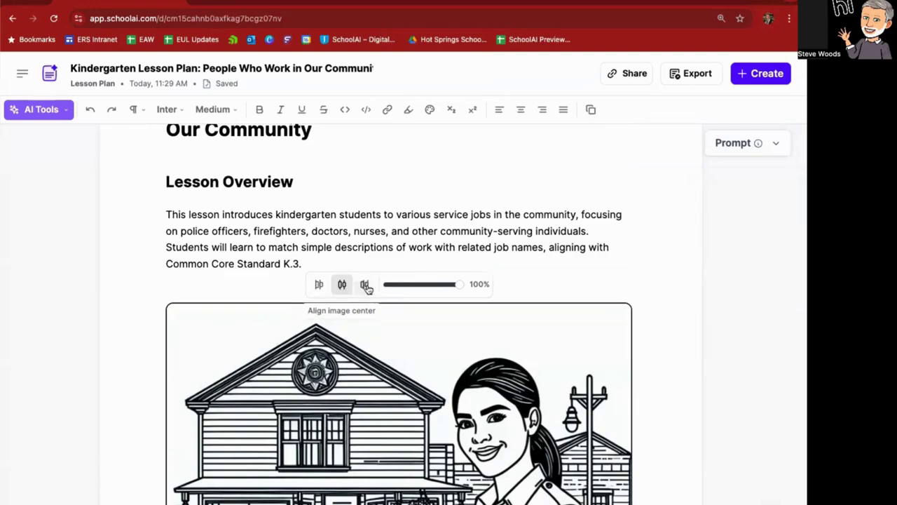
{"action": "left_click_drag", "start_coordinate": [456, 288], "coordinate": [413, 286]}
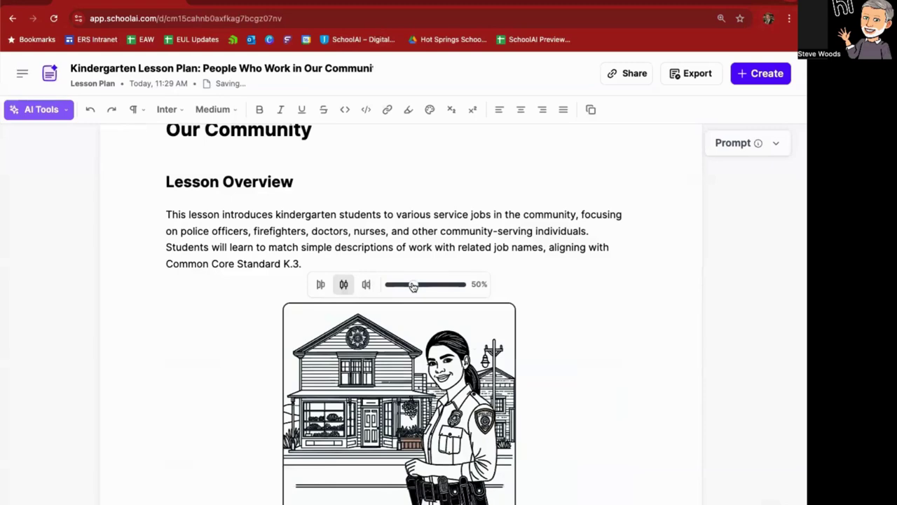
{"action": "left_click", "coordinate": [544, 245]}
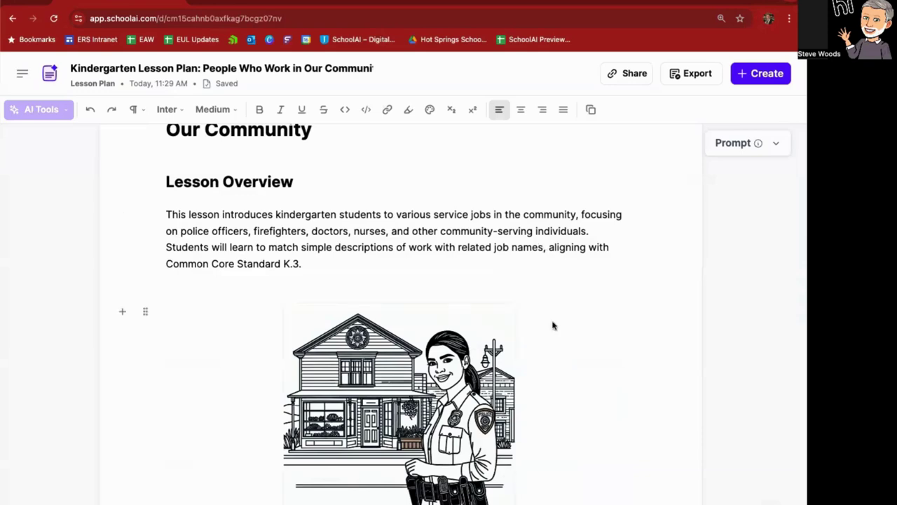
Simplify the description of the first learning objective, Identify Community Helpers, with the AI tools.
{"action": "scroll", "coordinate": [553, 325], "scroll_direction": "down", "scroll_amount": 2}
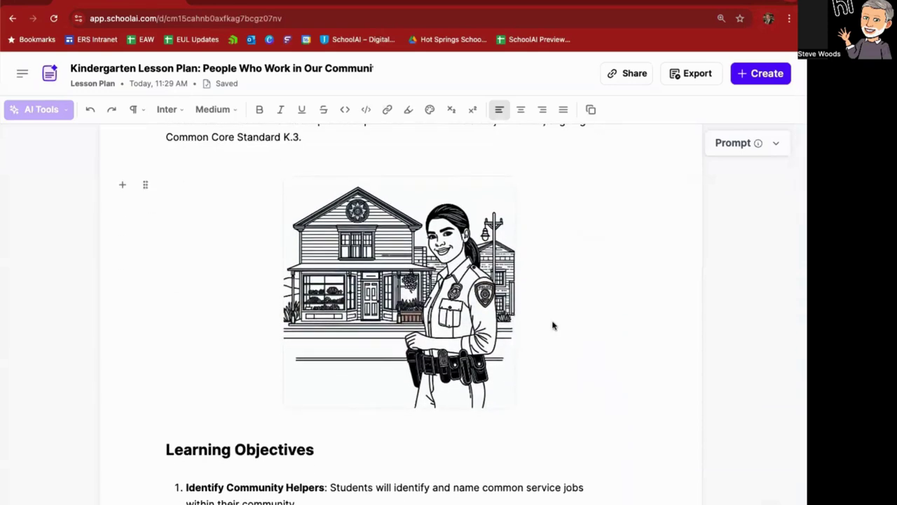
{"action": "scroll", "coordinate": [553, 325], "scroll_direction": "down", "scroll_amount": 4}
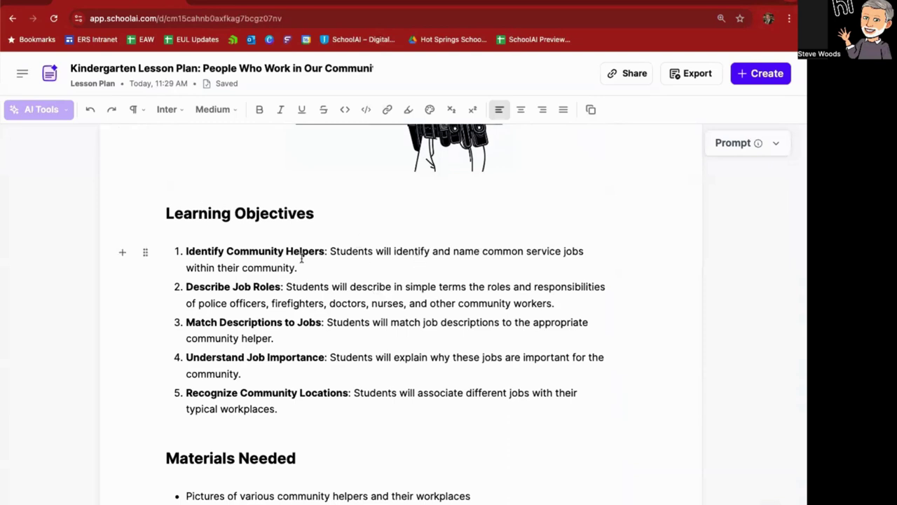
{"action": "left_click_drag", "start_coordinate": [330, 251], "coordinate": [332, 263]}
{"action": "left_click", "coordinate": [64, 111]}
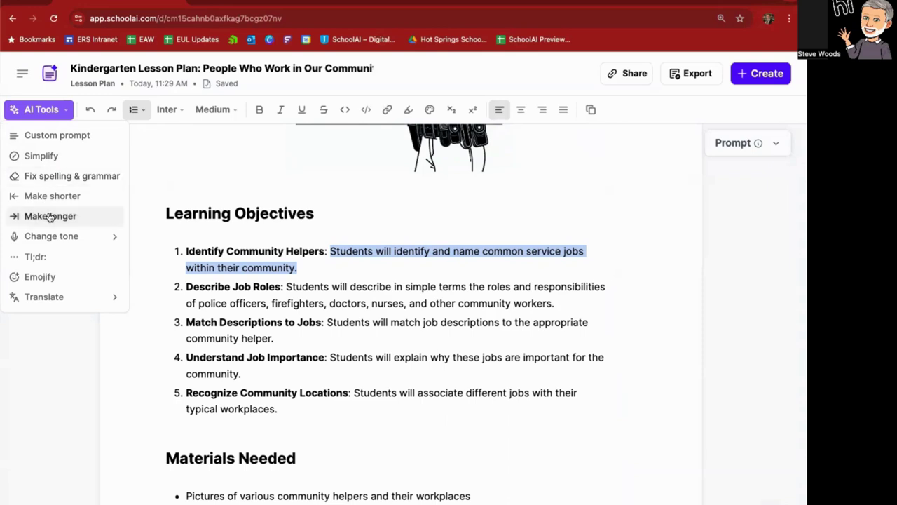
{"action": "mouse_move", "coordinate": [58, 231]}
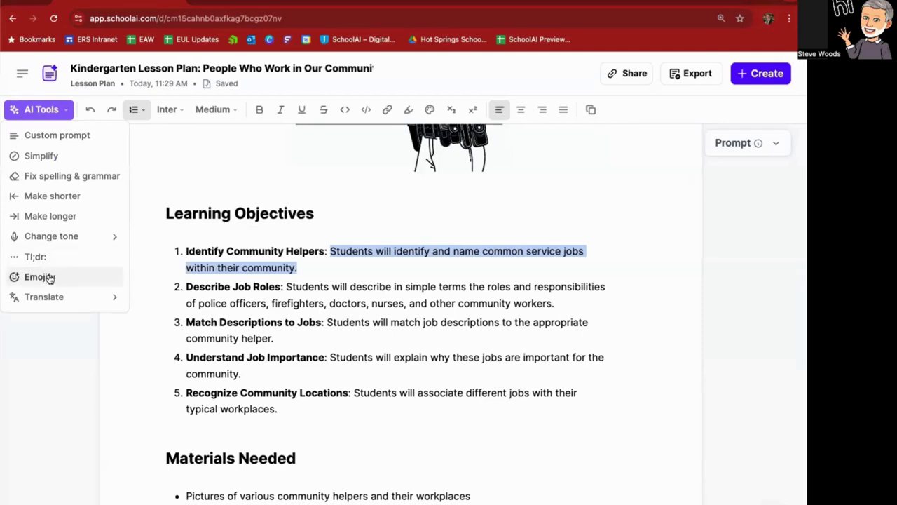
{"action": "mouse_move", "coordinate": [55, 297]}
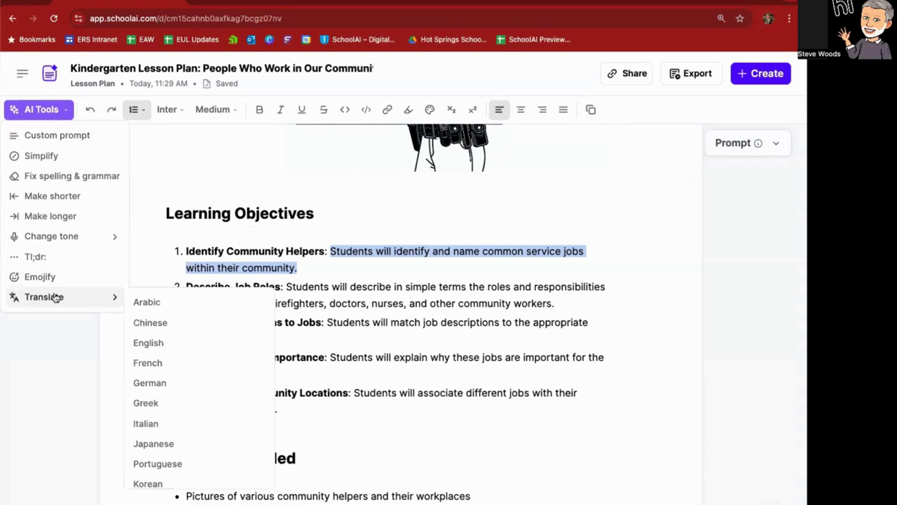
{"action": "left_click", "coordinate": [45, 161]}
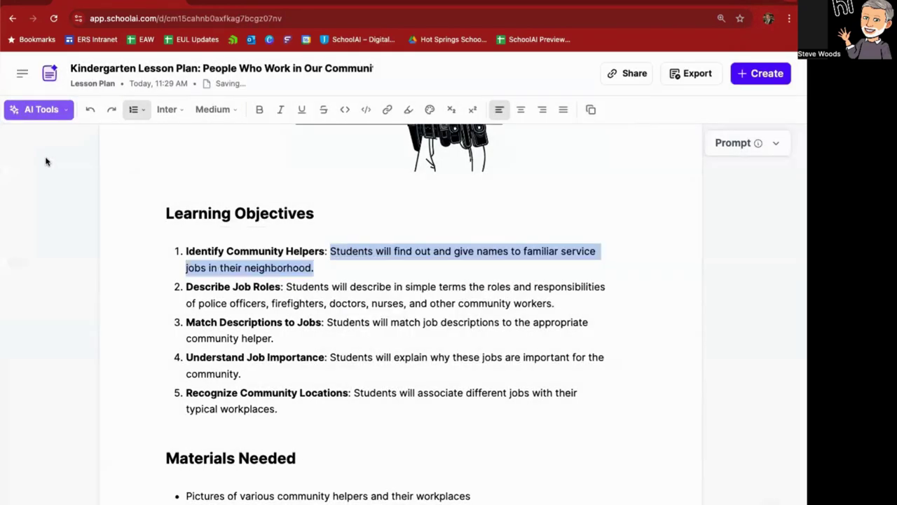
{"action": "left_click", "coordinate": [381, 296]}
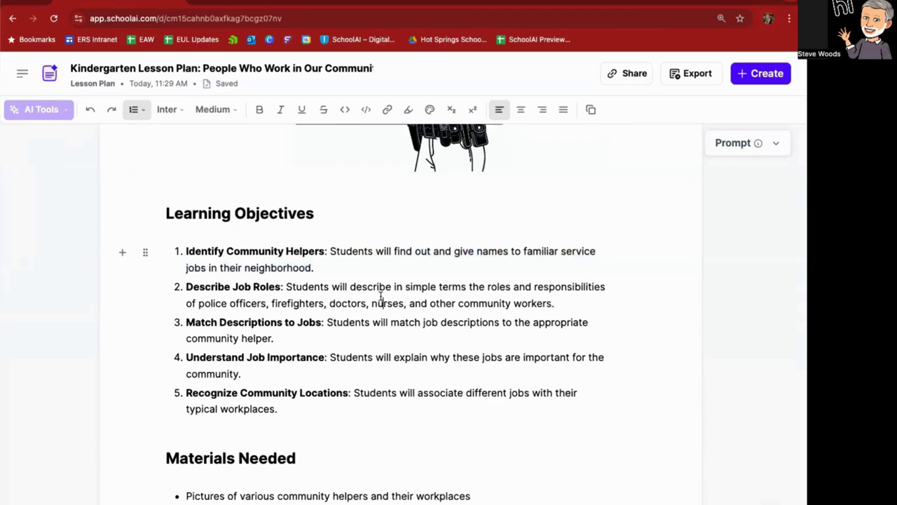
Simplify the description of the second learning objective, Describe Job Roles, with the AI tools.
{"action": "left_click_drag", "start_coordinate": [286, 287], "coordinate": [551, 304]}
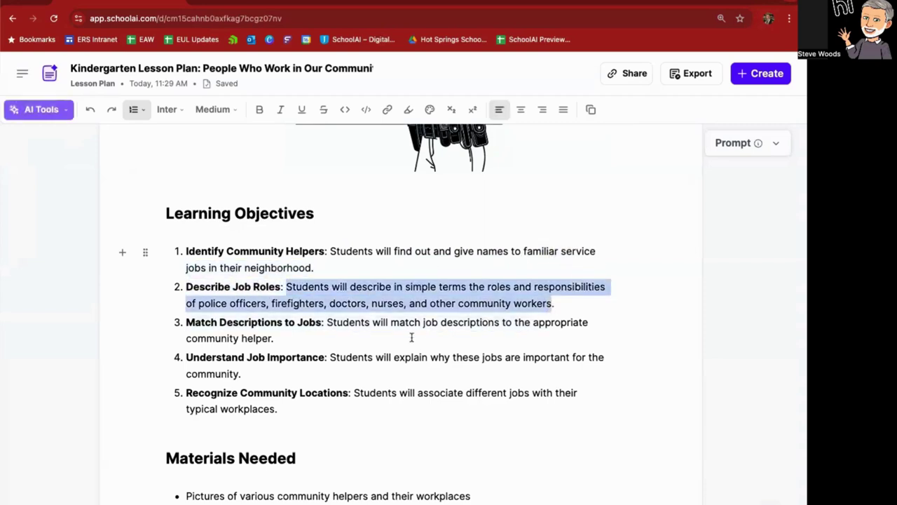
{"action": "left_click", "coordinate": [44, 110]}
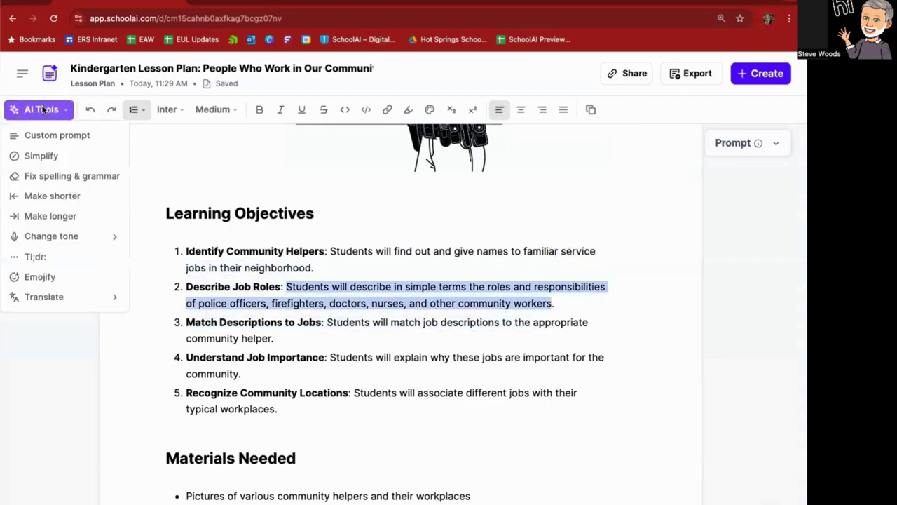
{"action": "left_click", "coordinate": [38, 154]}
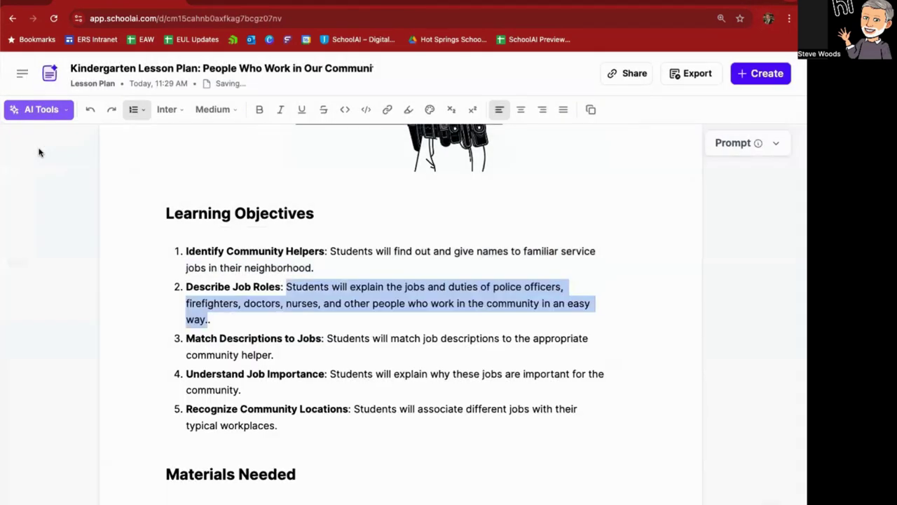
{"action": "left_click", "coordinate": [352, 308]}
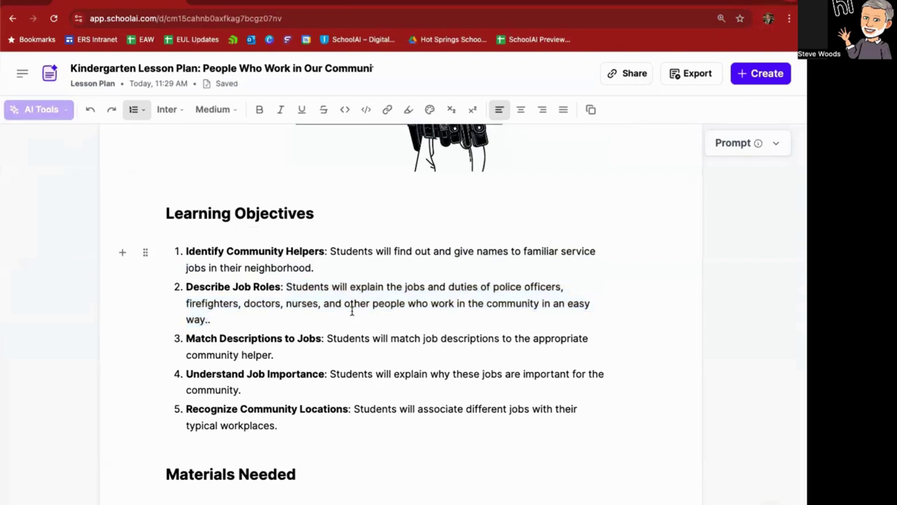
Emojify the "Crayons and drawing paper" item in the Materials Needed list with the AI tools.
{"action": "scroll", "coordinate": [352, 311], "scroll_direction": "down", "scroll_amount": 3}
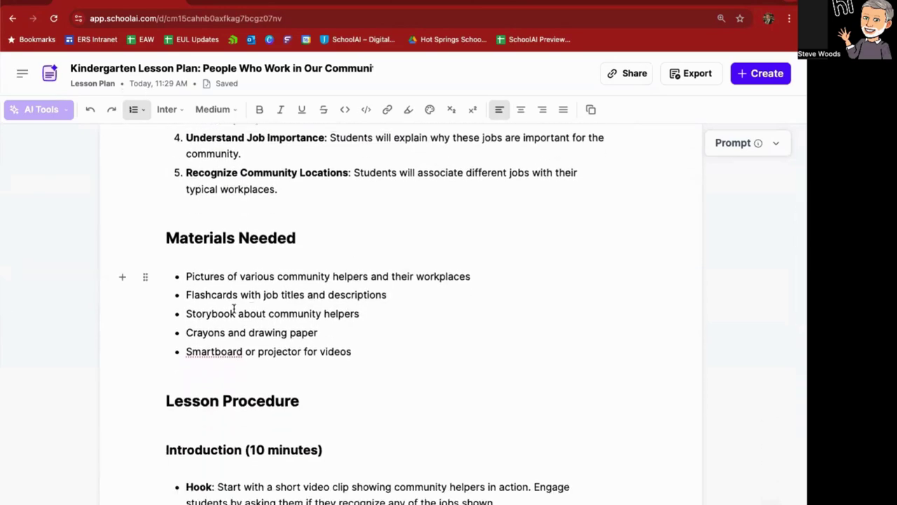
{"action": "left_click", "coordinate": [186, 332]}
{"action": "left_click_drag", "start_coordinate": [185, 333], "coordinate": [319, 331]}
{"action": "left_click", "coordinate": [42, 109]}
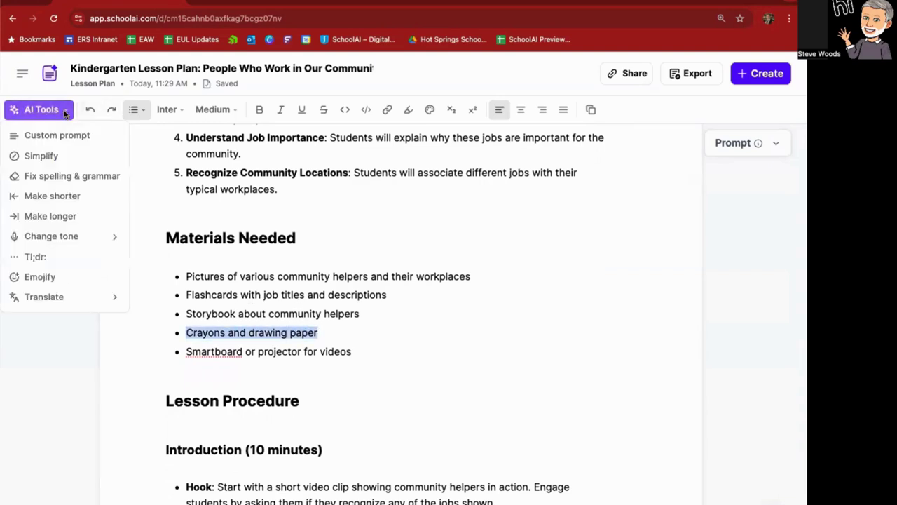
{"action": "left_click", "coordinate": [40, 276]}
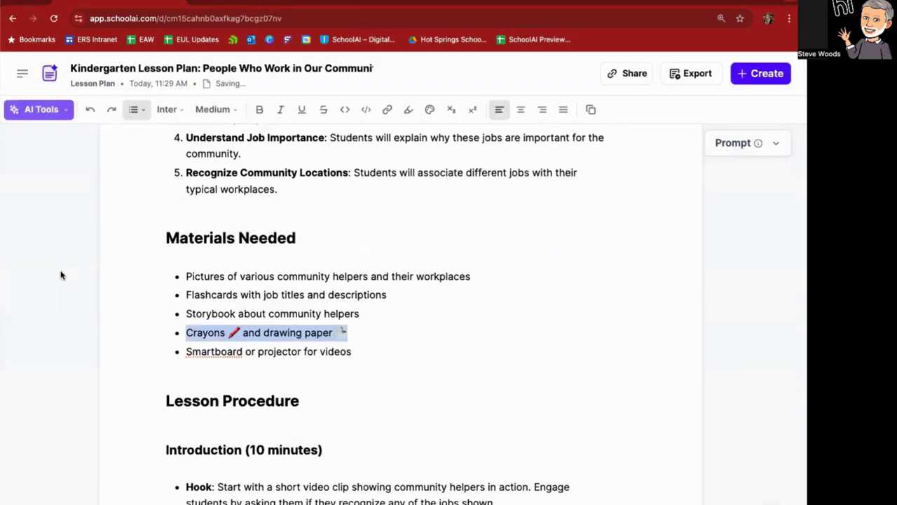
{"action": "left_click", "coordinate": [287, 264]}
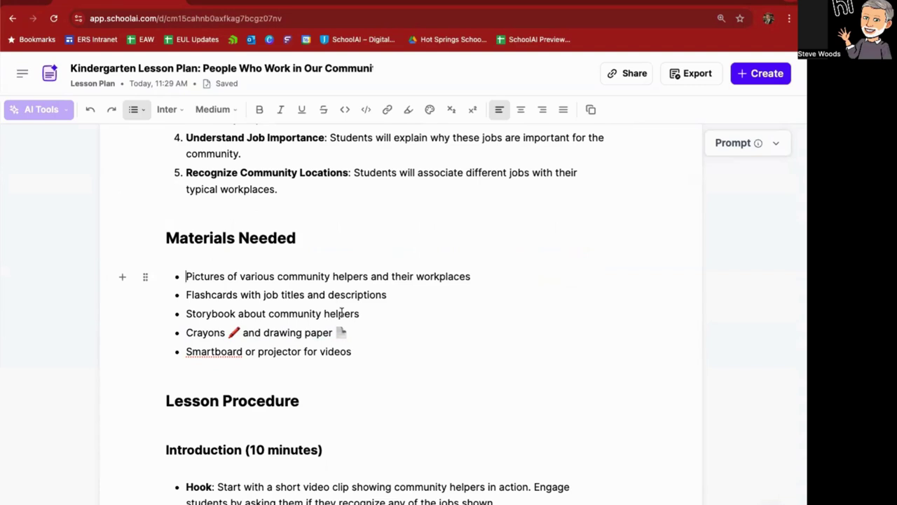
Replace the Role Play item under Guided Practice with AI text generated from the custom prompt "Add flash card activity here".
{"action": "scroll", "coordinate": [341, 313], "scroll_direction": "down", "scroll_amount": 4}
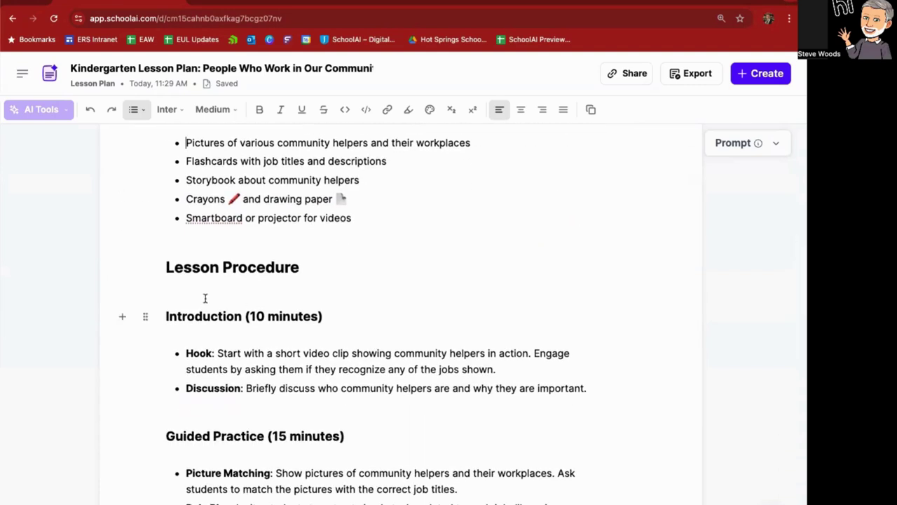
{"action": "scroll", "coordinate": [205, 298], "scroll_direction": "down", "scroll_amount": 8}
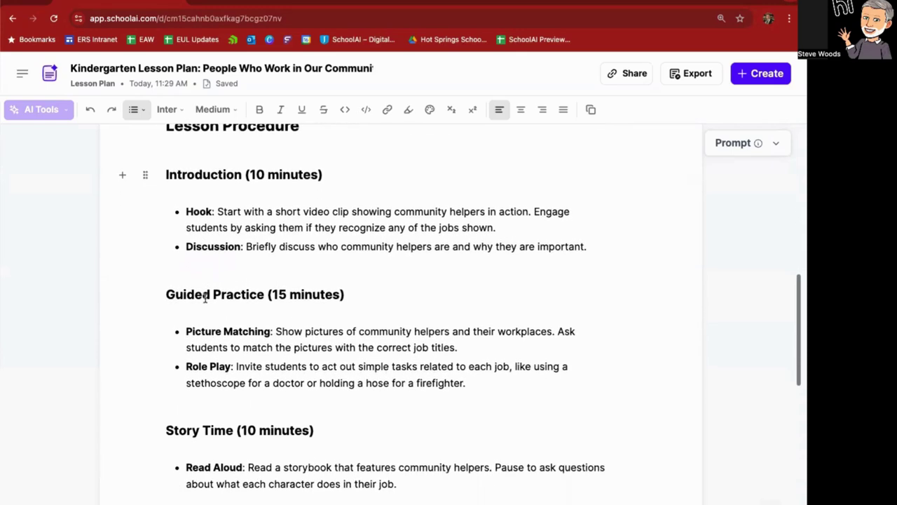
{"action": "scroll", "coordinate": [204, 298], "scroll_direction": "down", "scroll_amount": 3}
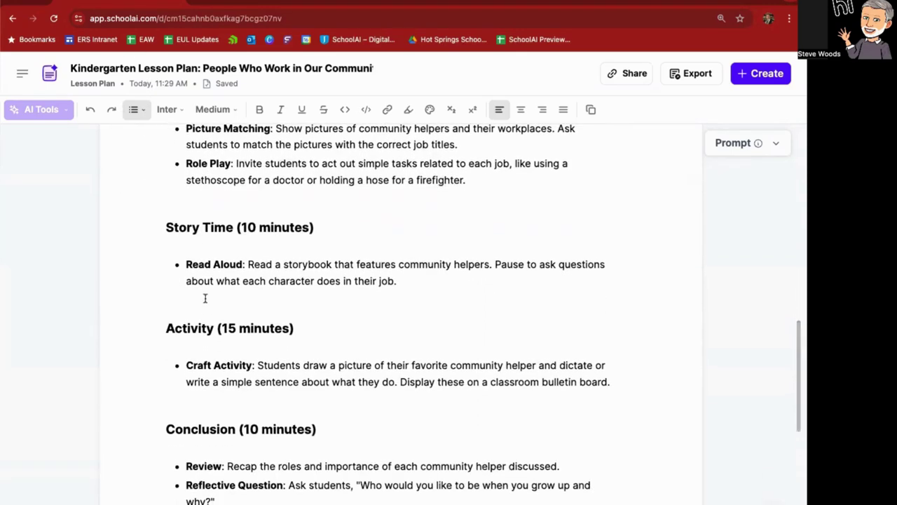
{"action": "scroll", "coordinate": [204, 299], "scroll_direction": "down", "scroll_amount": 1}
{"action": "scroll", "coordinate": [204, 299], "scroll_direction": "up", "scroll_amount": 6}
{"action": "scroll", "coordinate": [204, 299], "scroll_direction": "up", "scroll_amount": 3}
{"action": "scroll", "coordinate": [205, 299], "scroll_direction": "down", "scroll_amount": 2}
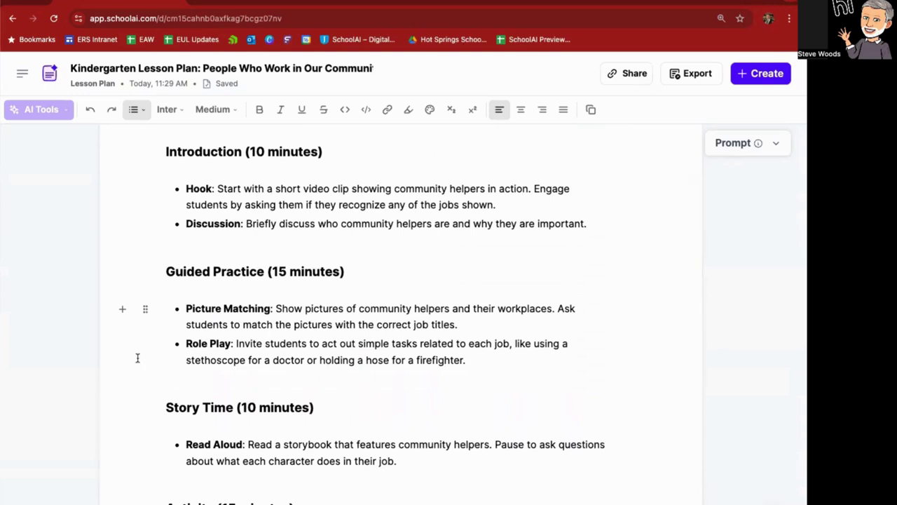
{"action": "left_click", "coordinate": [122, 343]}
{"action": "left_click", "coordinate": [64, 110]}
{"action": "left_click", "coordinate": [56, 135]}
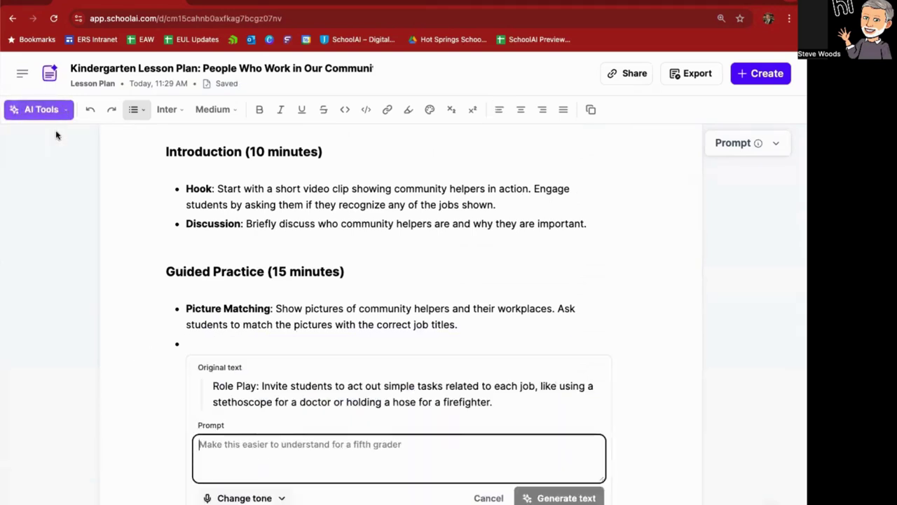
{"action": "type", "text": "Add flash"}
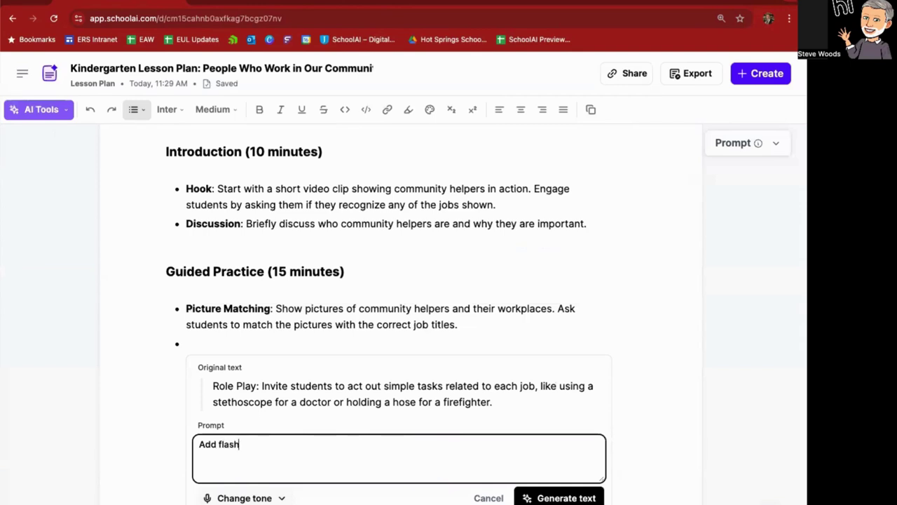
{"action": "type", "text": " card activity here"}
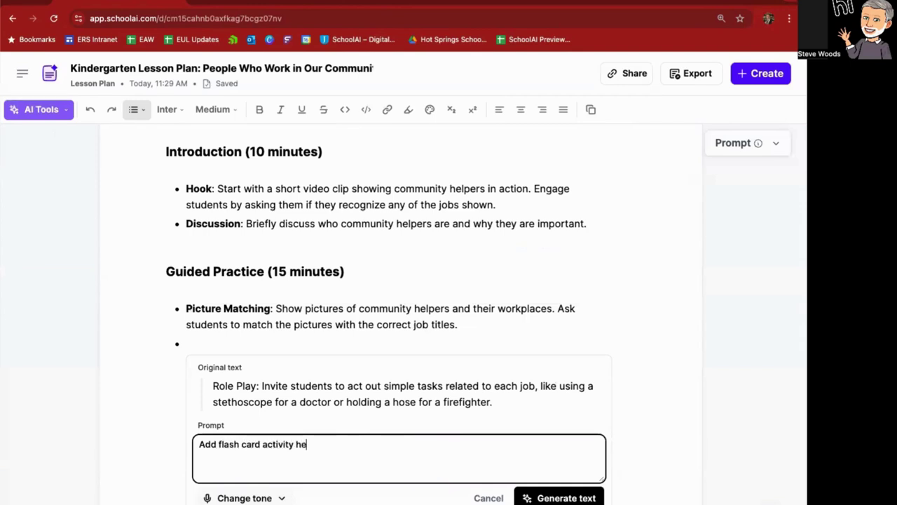
{"action": "left_click", "coordinate": [540, 492]}
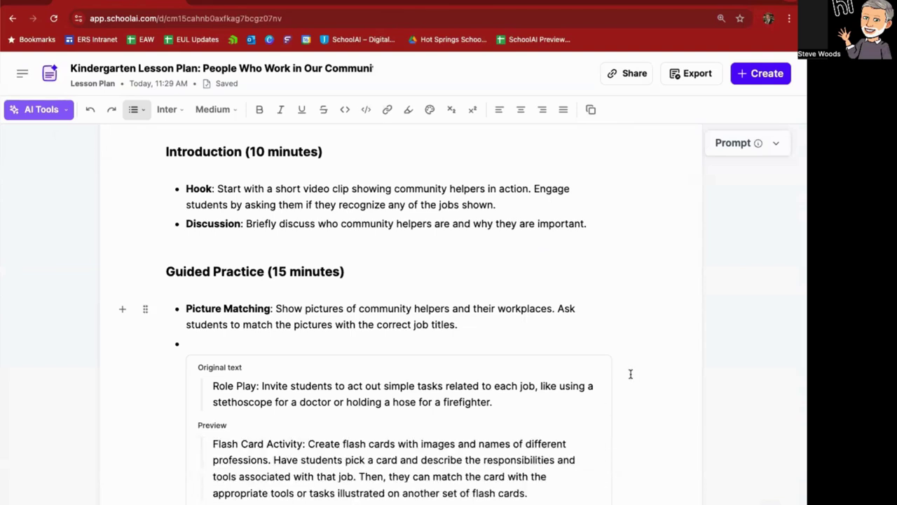
{"action": "scroll", "coordinate": [356, 402], "scroll_direction": "down", "scroll_amount": 2}
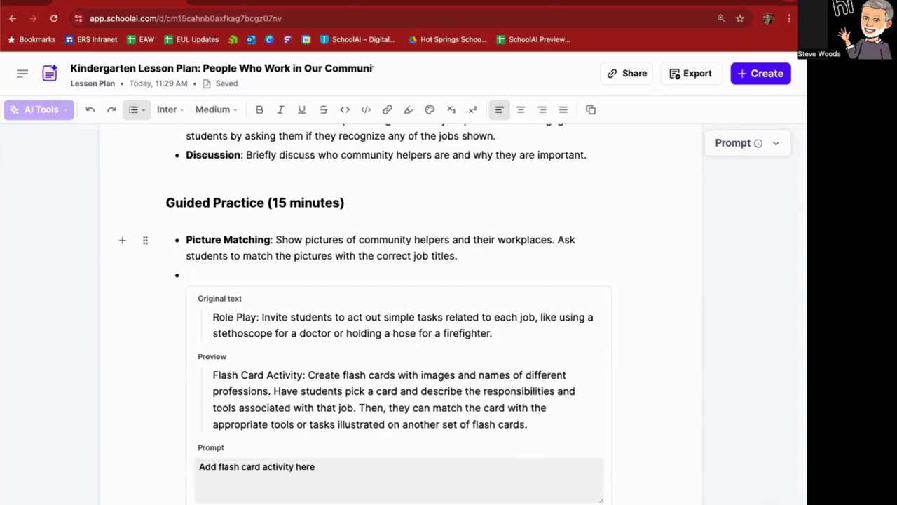
Remove the stray slash line and the empty bullet between the flash card activity and the Story Time heading.
{"action": "type", "text": "/"}
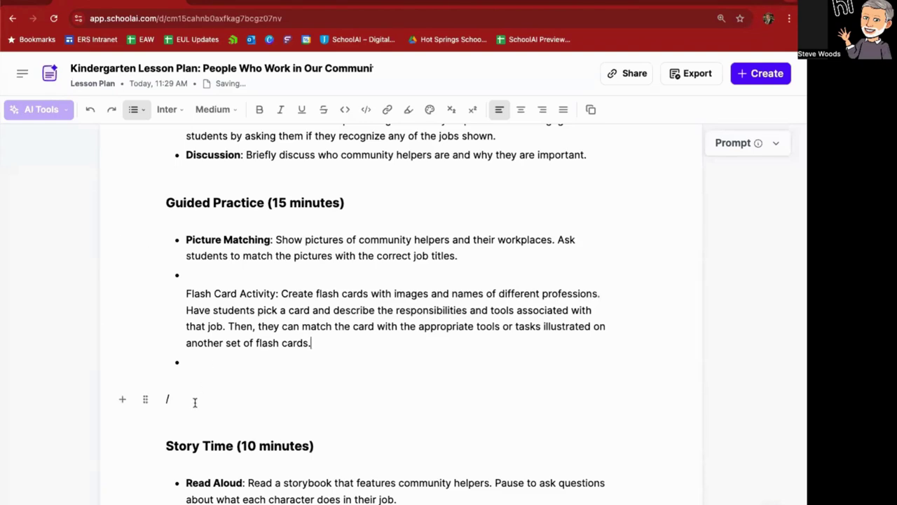
{"action": "key", "text": "BackSpace"}
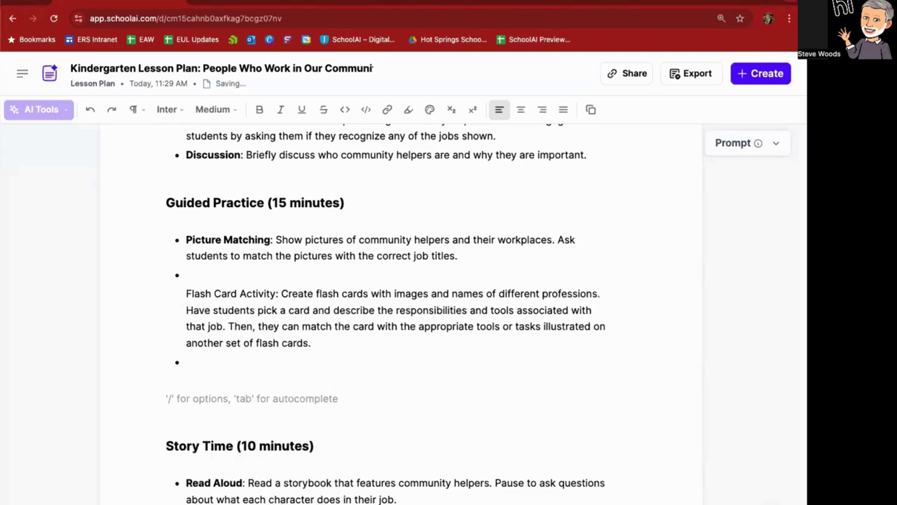
{"action": "type", "text": "-"}
{"action": "key", "text": "BackSpace"}
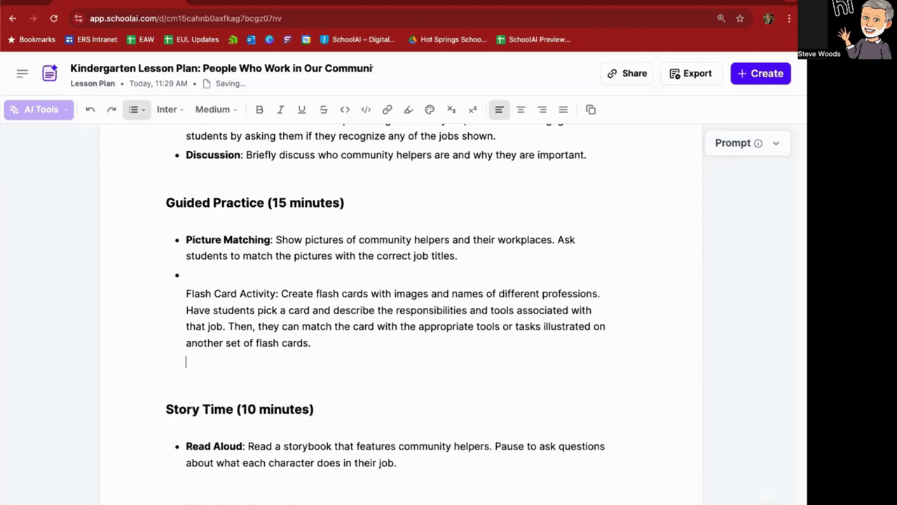
{"action": "key", "text": "BackSpace"}
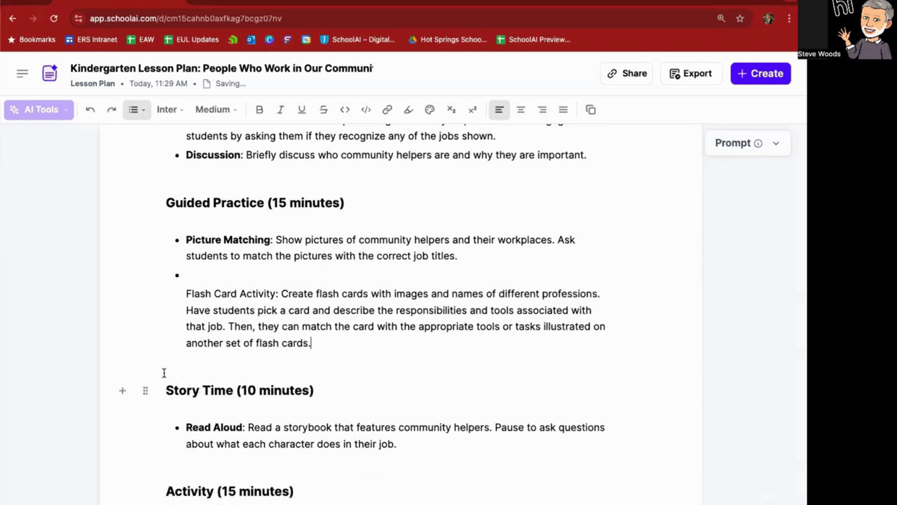
Make the label "Flash Card Activity:" bold under Guided Practice.
{"action": "left_click_drag", "start_coordinate": [187, 294], "coordinate": [279, 293]}
{"action": "left_click", "coordinate": [260, 109]}
{"action": "left_click", "coordinate": [337, 265]}
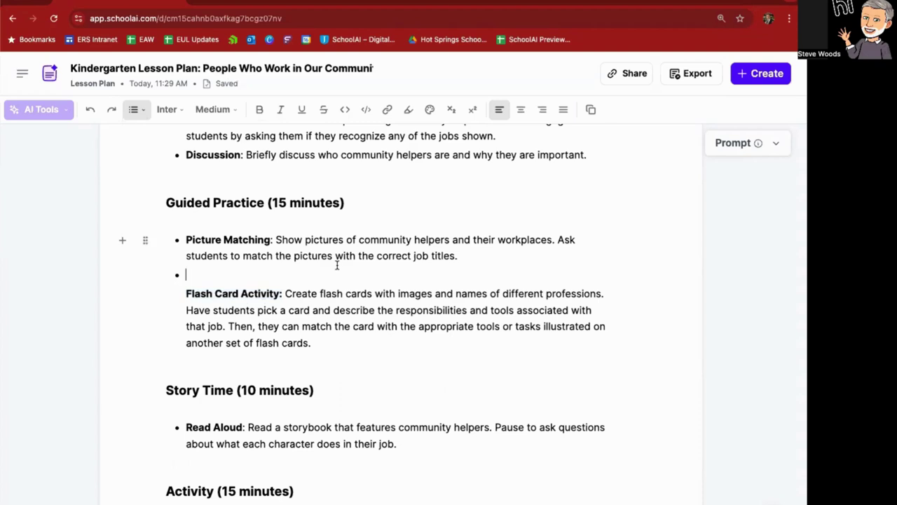
Remove the empty line above the "Flash Card Activity:" label so its text starts on the bullet's line.
{"action": "left_click", "coordinate": [180, 294]}
{"action": "key", "text": "BackSpace"}
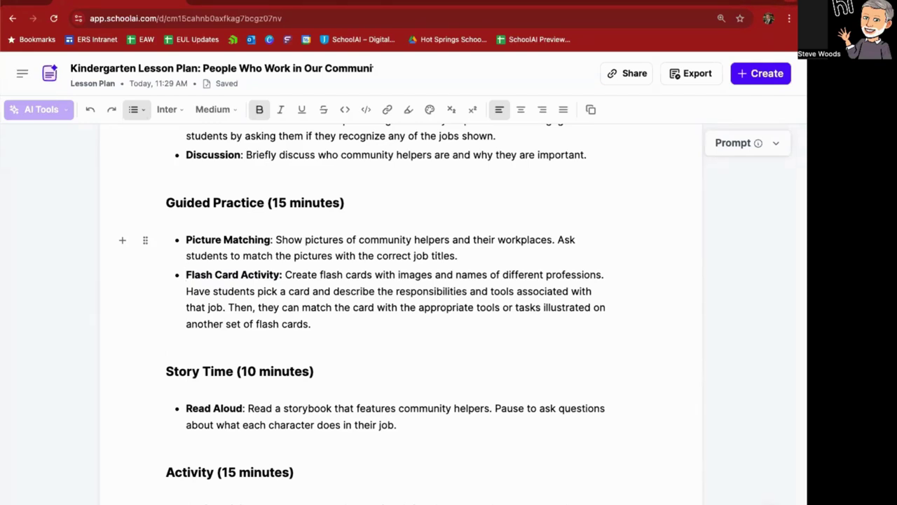
Review the lesson plan from the flash card activity to the standards alignment and back to the title, and check the available export formats.
{"action": "scroll", "coordinate": [292, 370], "scroll_direction": "down", "scroll_amount": 3}
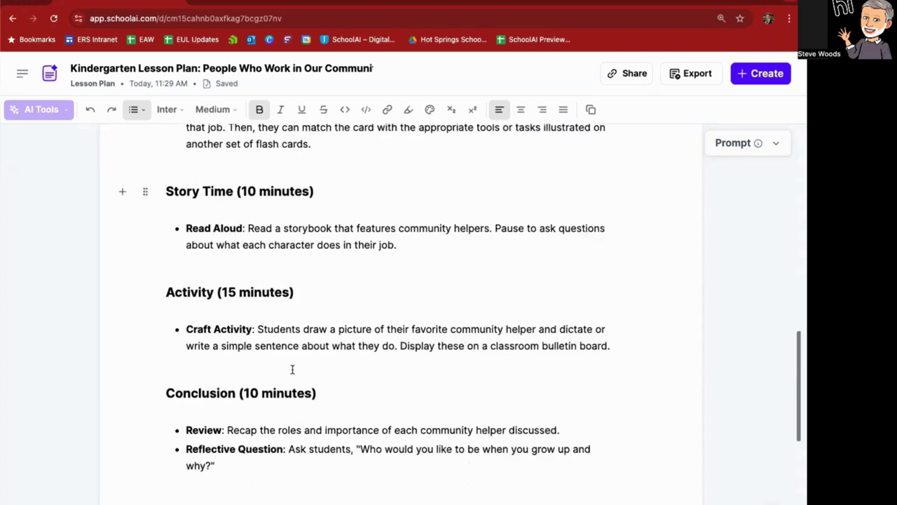
{"action": "scroll", "coordinate": [292, 369], "scroll_direction": "down", "scroll_amount": 5}
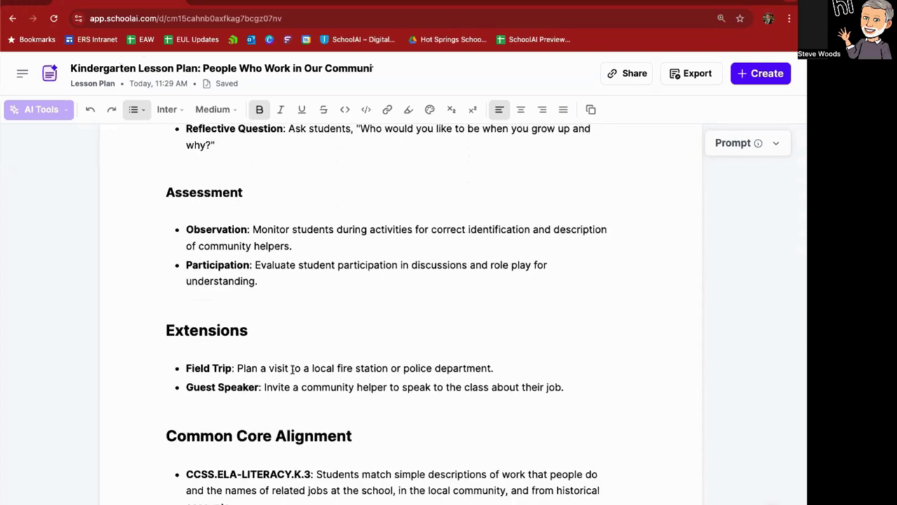
{"action": "scroll", "coordinate": [292, 370], "scroll_direction": "up", "scroll_amount": 10}
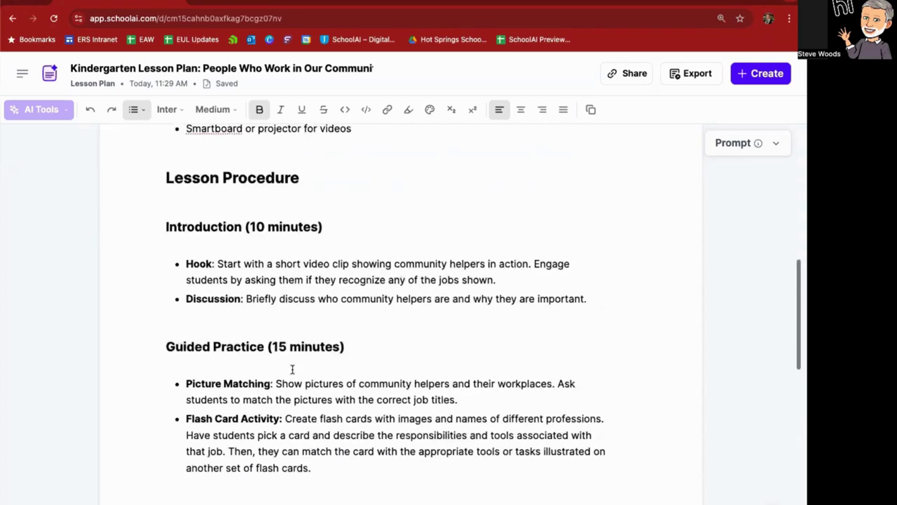
{"action": "scroll", "coordinate": [292, 369], "scroll_direction": "up", "scroll_amount": 3}
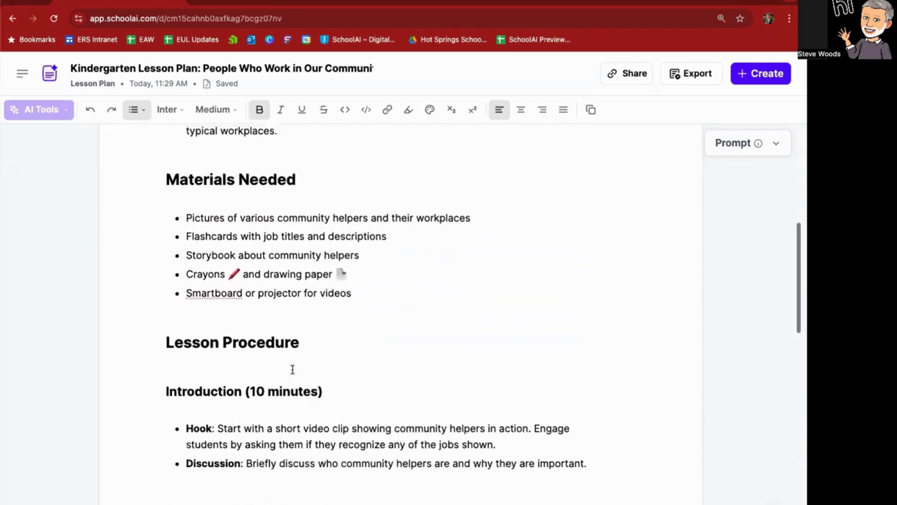
{"action": "left_click", "coordinate": [683, 79]}
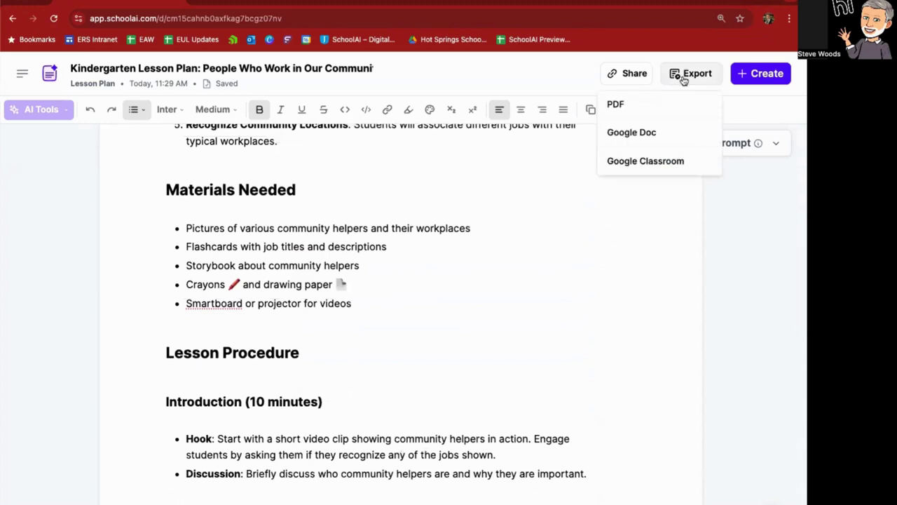
{"action": "left_click", "coordinate": [590, 276]}
{"action": "scroll", "coordinate": [591, 276], "scroll_direction": "up", "scroll_amount": 8}
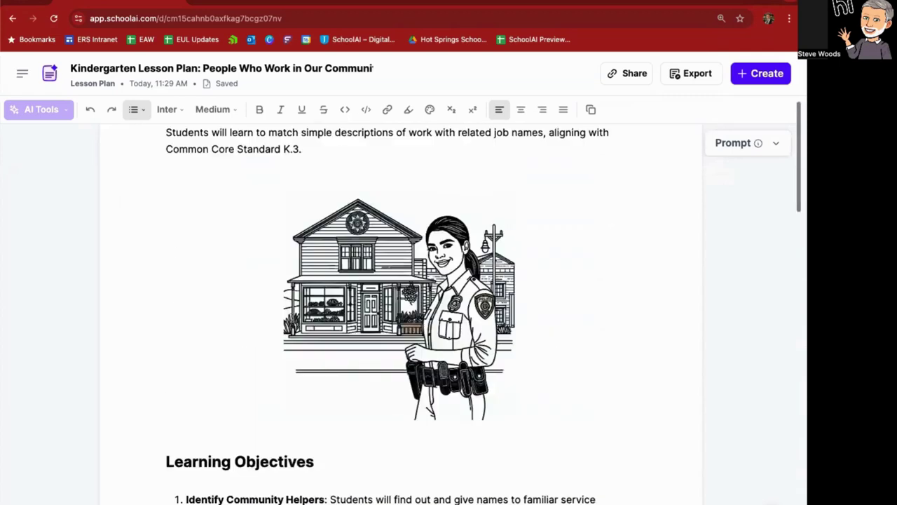
{"action": "scroll", "coordinate": [295, 310], "scroll_direction": "up", "scroll_amount": 4}
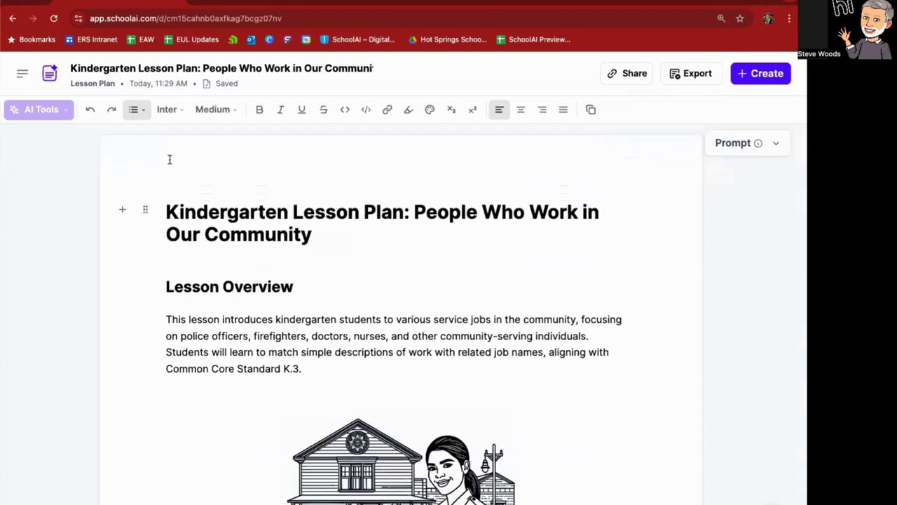
Return to the Launchpad and look through its student activities and recent sessions.
{"action": "left_click", "coordinate": [17, 74]}
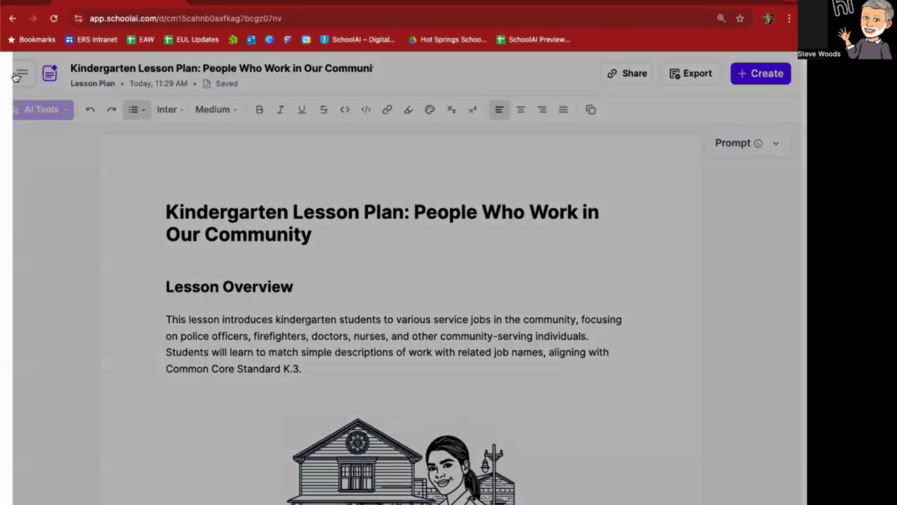
{"action": "left_click", "coordinate": [66, 132]}
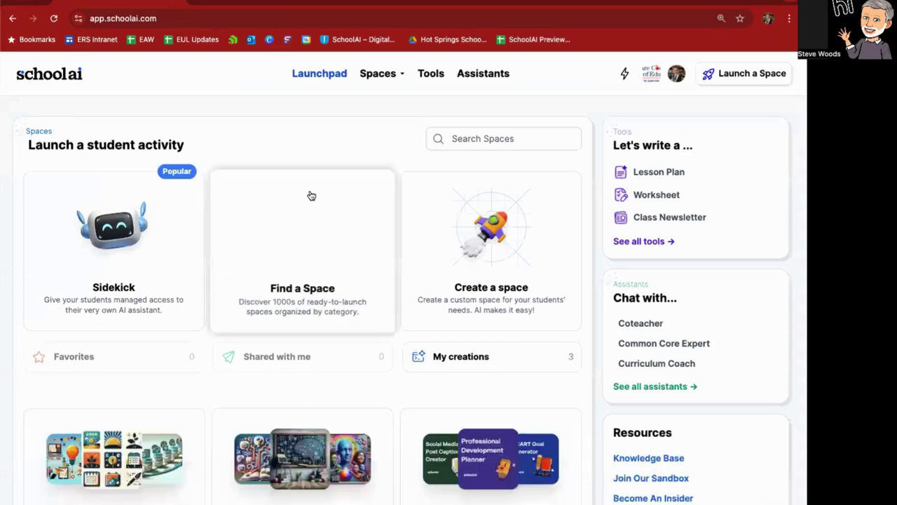
{"action": "scroll", "coordinate": [312, 195], "scroll_direction": "down", "scroll_amount": 6}
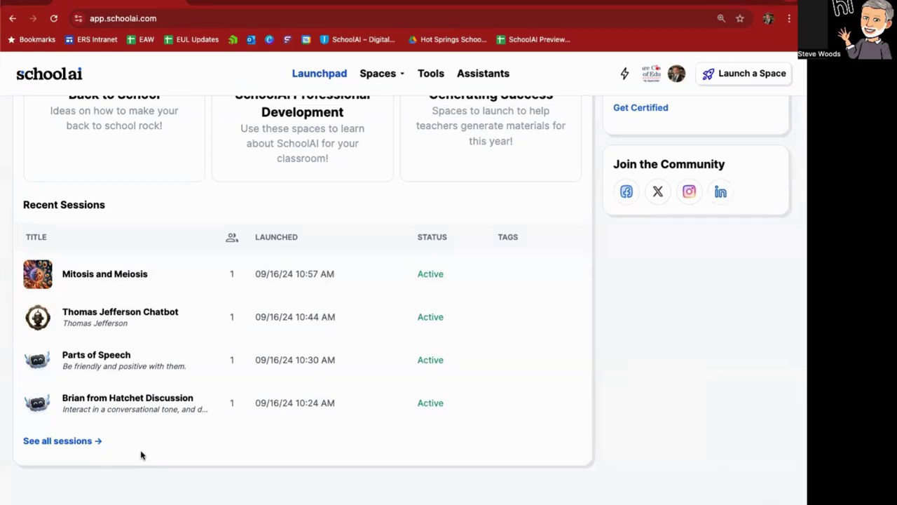
{"action": "scroll", "coordinate": [141, 455], "scroll_direction": "up", "scroll_amount": 6}
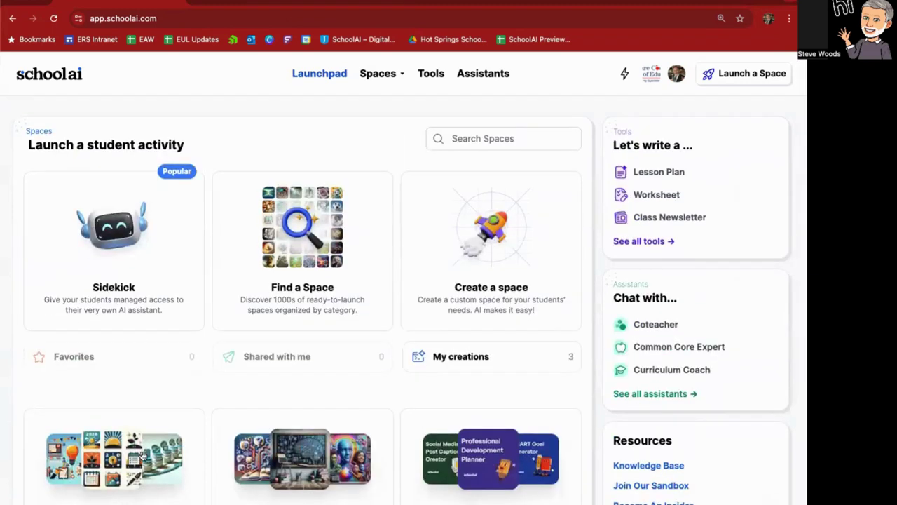
Reopen the saved kindergarten lesson plan from the Lesson Plan tool's documents.
{"action": "left_click", "coordinate": [430, 74]}
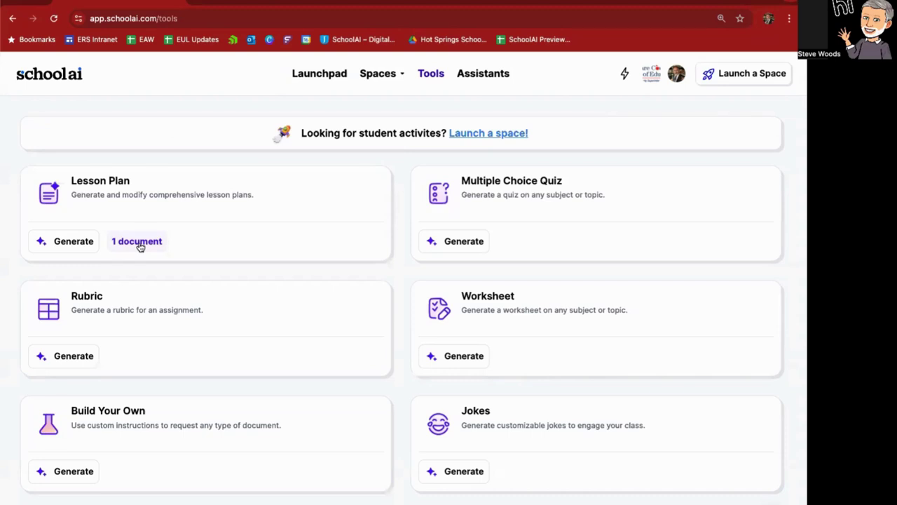
{"action": "left_click", "coordinate": [139, 245]}
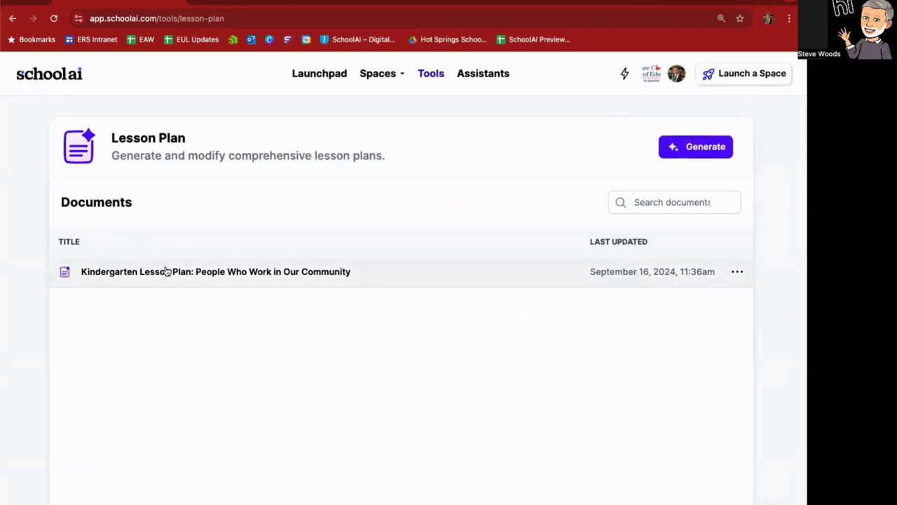
{"action": "left_click", "coordinate": [166, 271]}
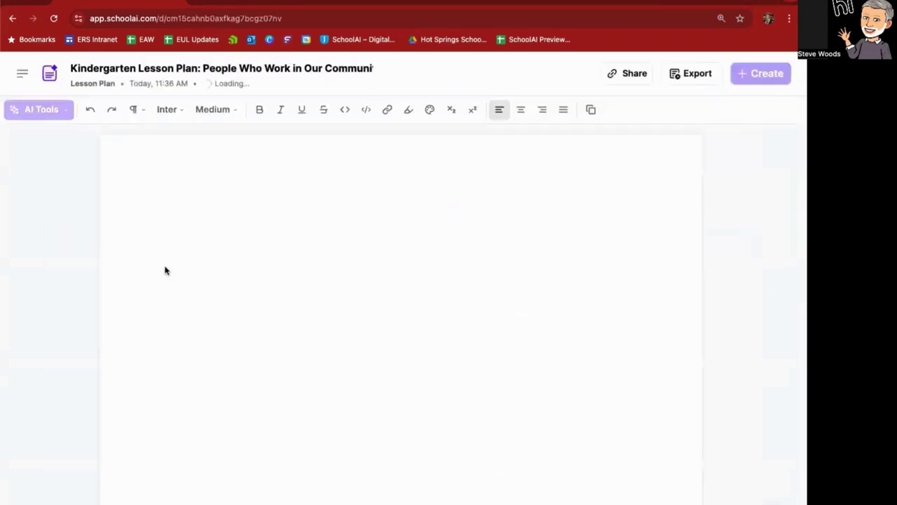
Rename the lesson plan document as "People Who Work in Our Community".
{"action": "left_click", "coordinate": [148, 71]}
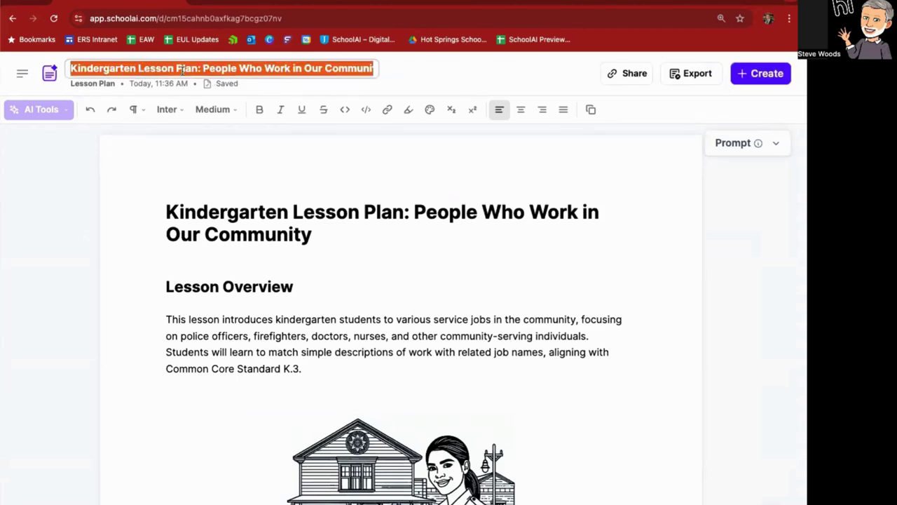
{"action": "type", "text": "P"}
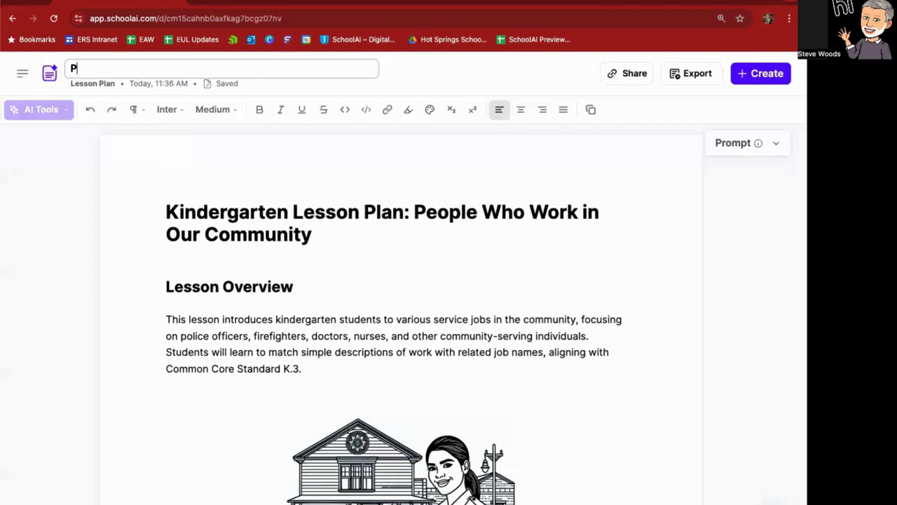
{"action": "type", "text": "eople Who Work in Our Community"}
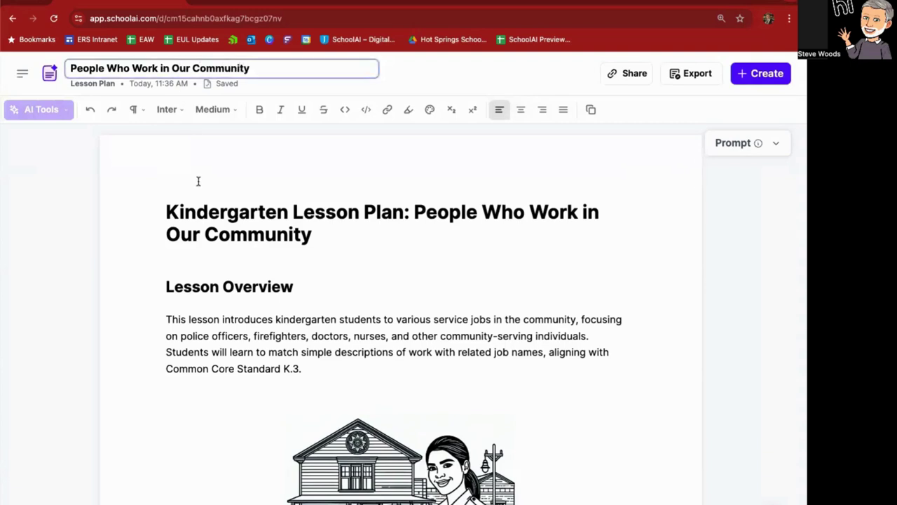
Delete "Kindergarten Lesson Plan:" from the main heading, leaving "People Who Work in Our Community".
{"action": "left_click", "coordinate": [224, 210]}
{"action": "left_click_drag", "start_coordinate": [415, 211], "coordinate": [168, 208]}
{"action": "key", "text": "BackSpace"}
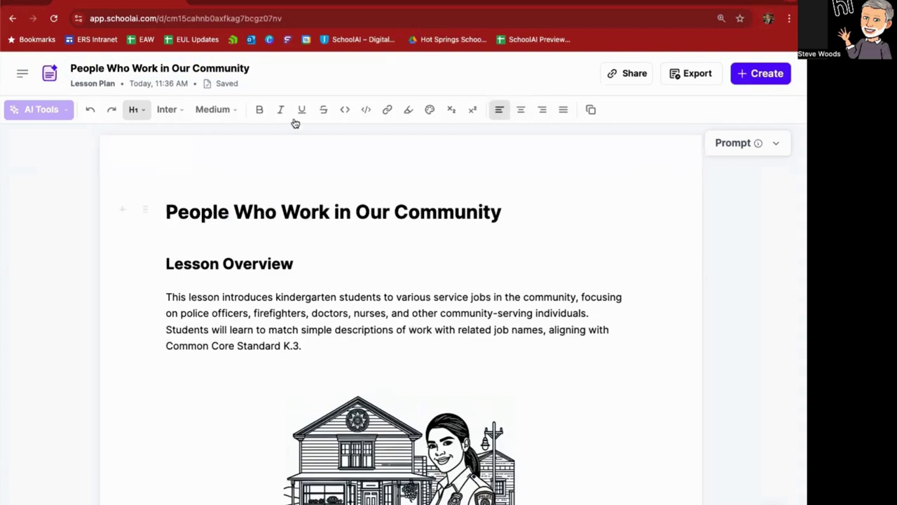
Start a new multiple choice quiz from the tools collection with "Animal classifications Quiz" as its subject and details.
{"action": "left_click", "coordinate": [22, 73]}
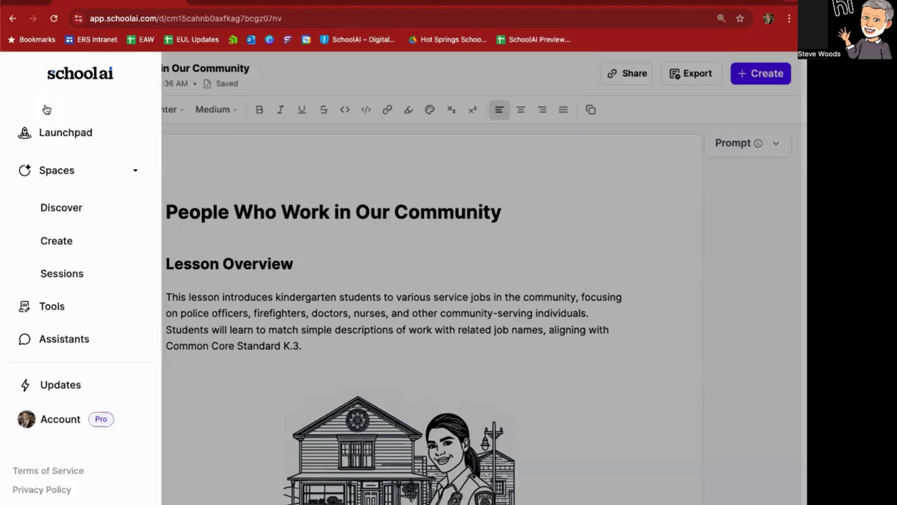
{"action": "left_click", "coordinate": [76, 308]}
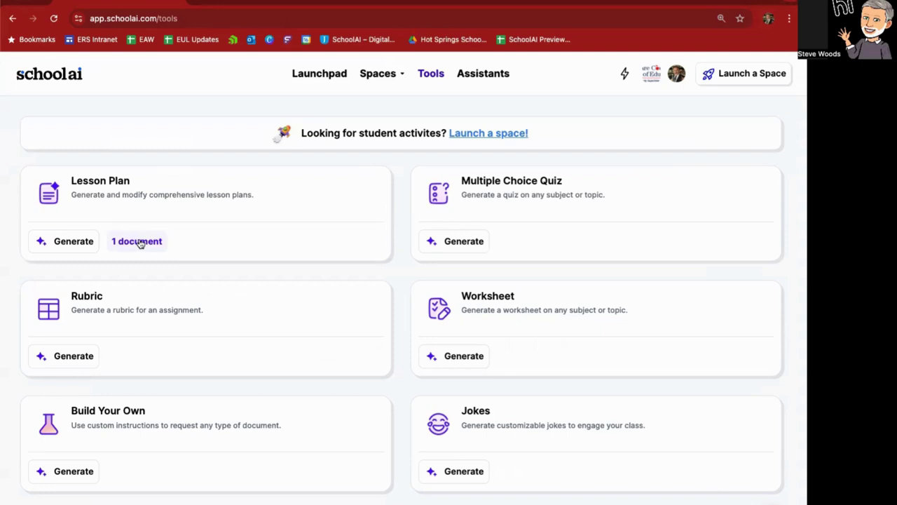
{"action": "left_click", "coordinate": [464, 245]}
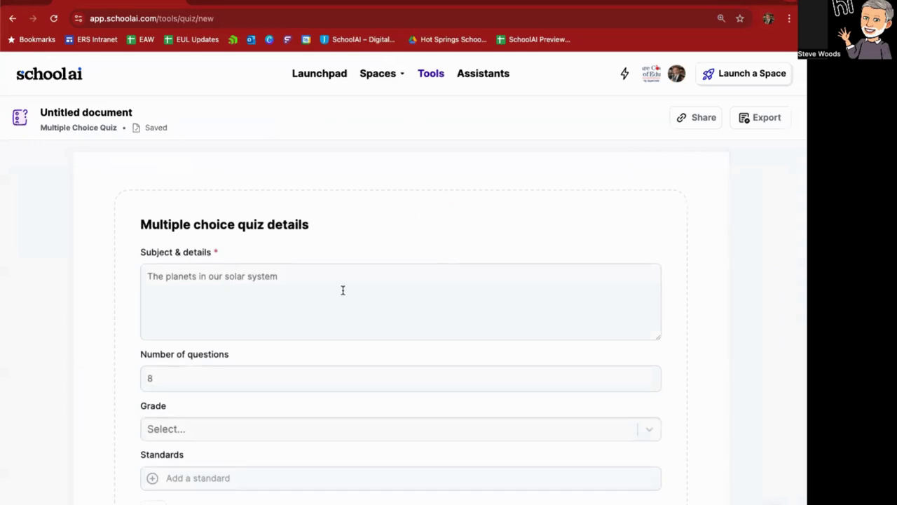
{"action": "left_click", "coordinate": [342, 289]}
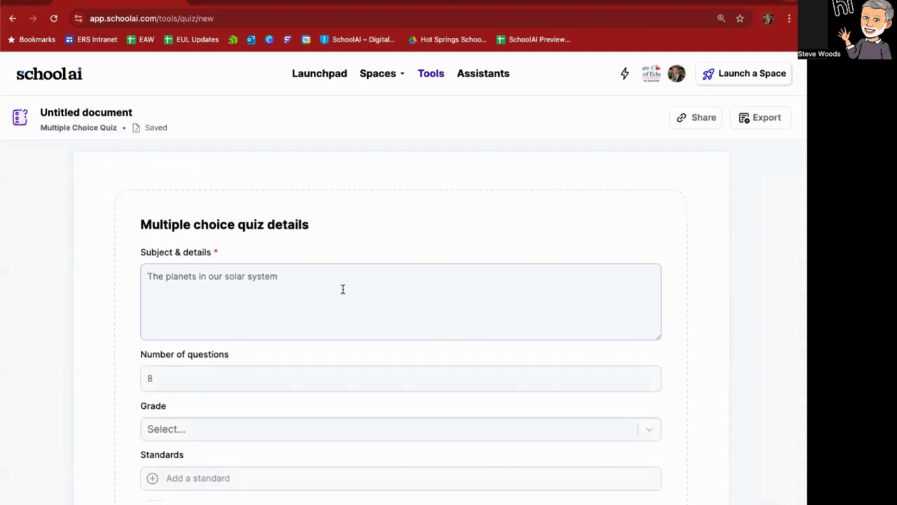
{"action": "type", "text": "Ani"}
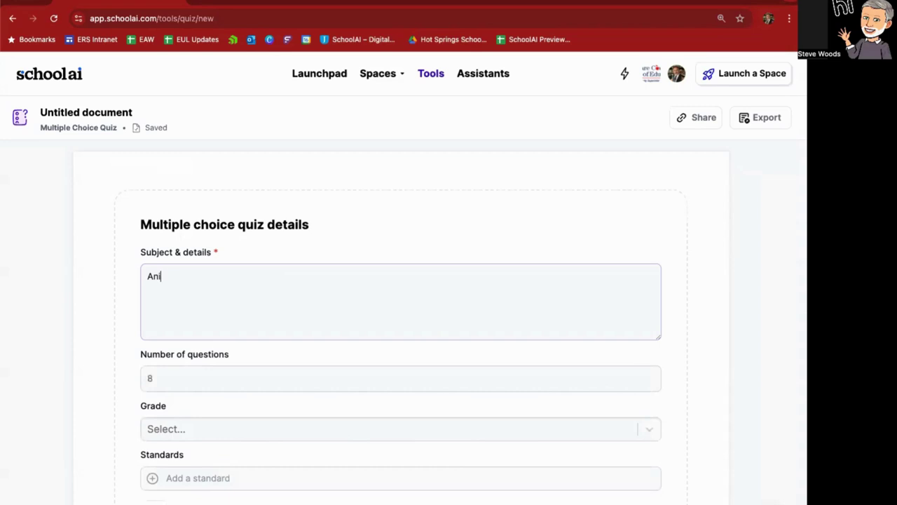
{"action": "type", "text": "mal classifications Quiz"}
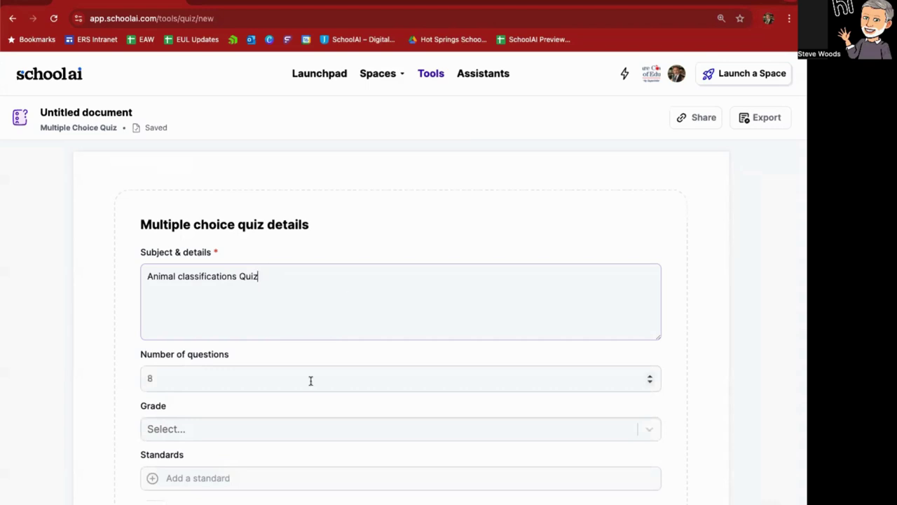
Set the quiz to 10 questions and the grade to 6th.
{"action": "left_click", "coordinate": [295, 379]}
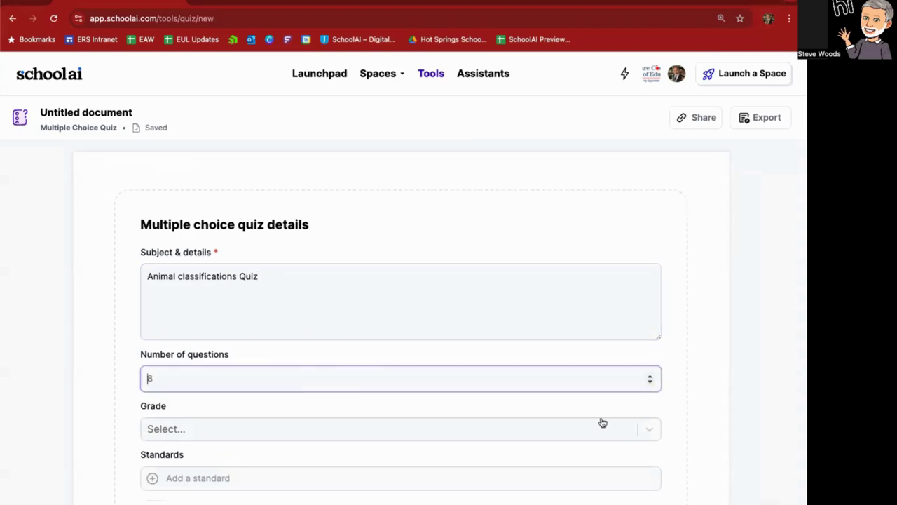
{"action": "left_click", "coordinate": [650, 382]}
{"action": "left_click", "coordinate": [651, 375]}
{"action": "left_click", "coordinate": [650, 375]}
{"action": "left_click", "coordinate": [650, 375]}
{"action": "left_click", "coordinate": [499, 428]}
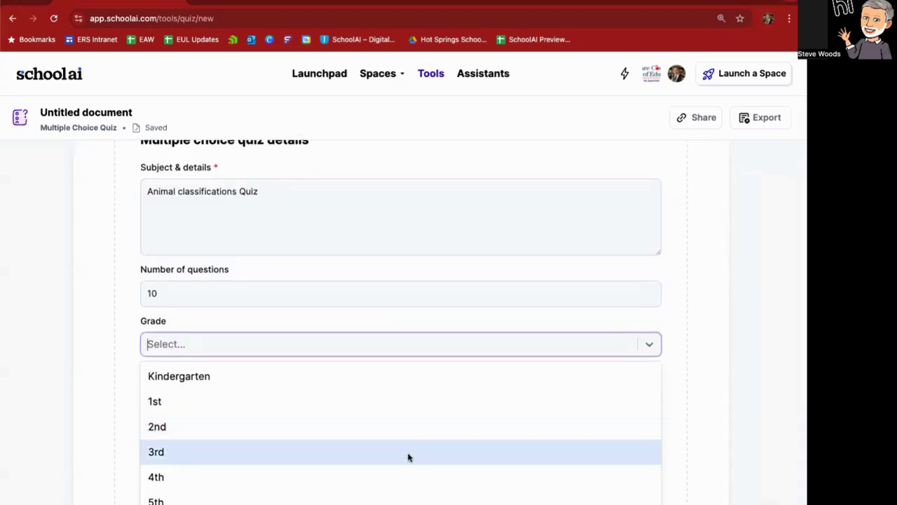
{"action": "left_click", "coordinate": [156, 504]}
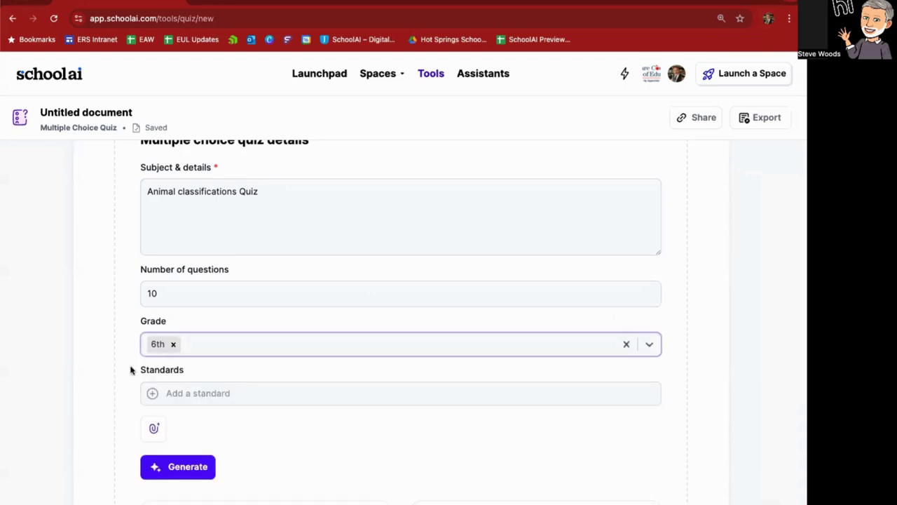
Generate the multiple choice quiz without adding a standard.
{"action": "key", "text": "Tab"}
{"action": "scroll", "coordinate": [272, 431], "scroll_direction": "down", "scroll_amount": 2}
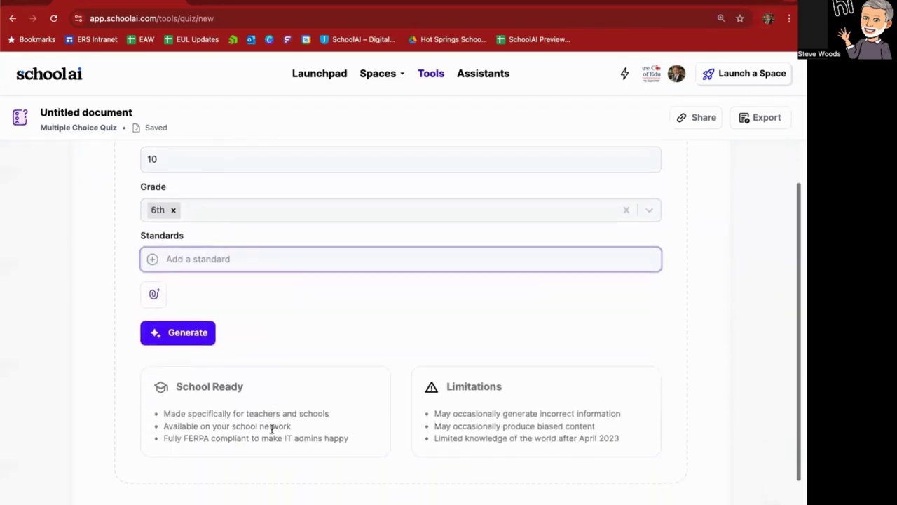
{"action": "left_click", "coordinate": [193, 336]}
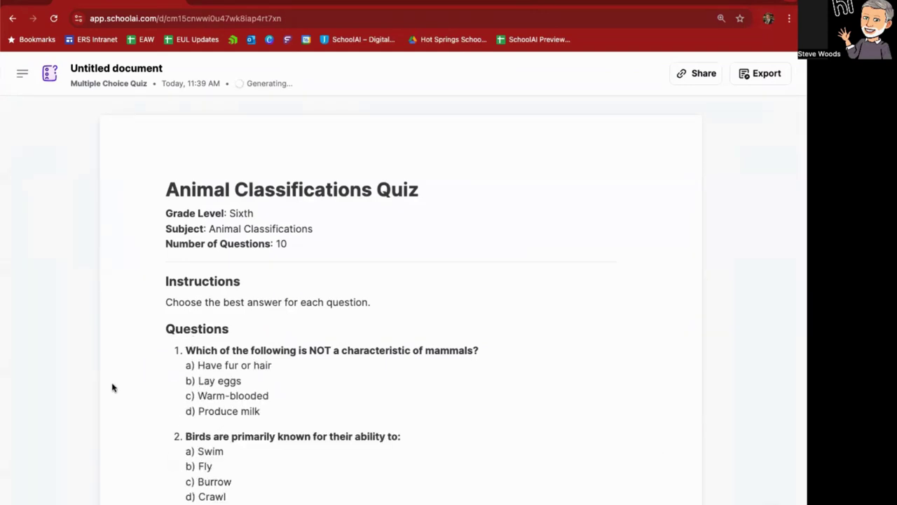
Review the generated quiz from its questions through the answer key and back to the title.
{"action": "scroll", "coordinate": [113, 386], "scroll_direction": "down", "scroll_amount": 1}
{"action": "scroll", "coordinate": [392, 329], "scroll_direction": "down", "scroll_amount": 3}
{"action": "scroll", "coordinate": [403, 329], "scroll_direction": "down", "scroll_amount": 1}
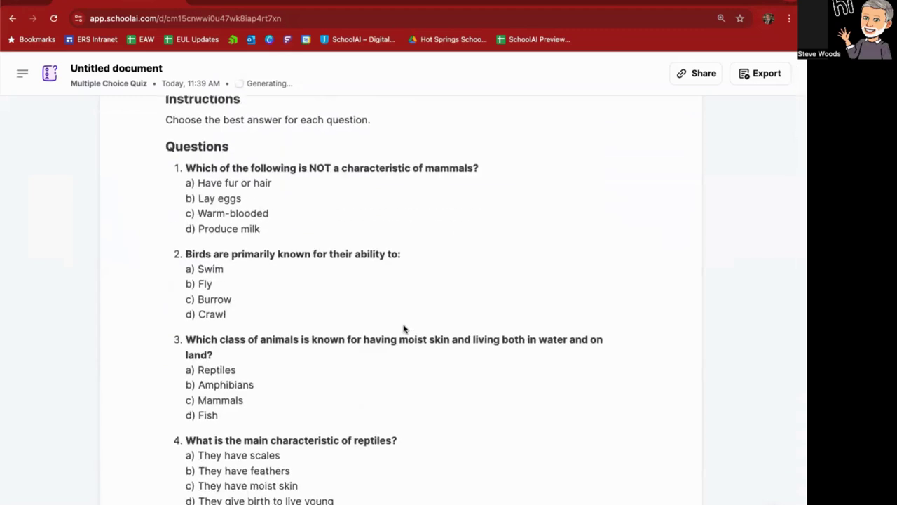
{"action": "scroll", "coordinate": [403, 328], "scroll_direction": "down", "scroll_amount": 1}
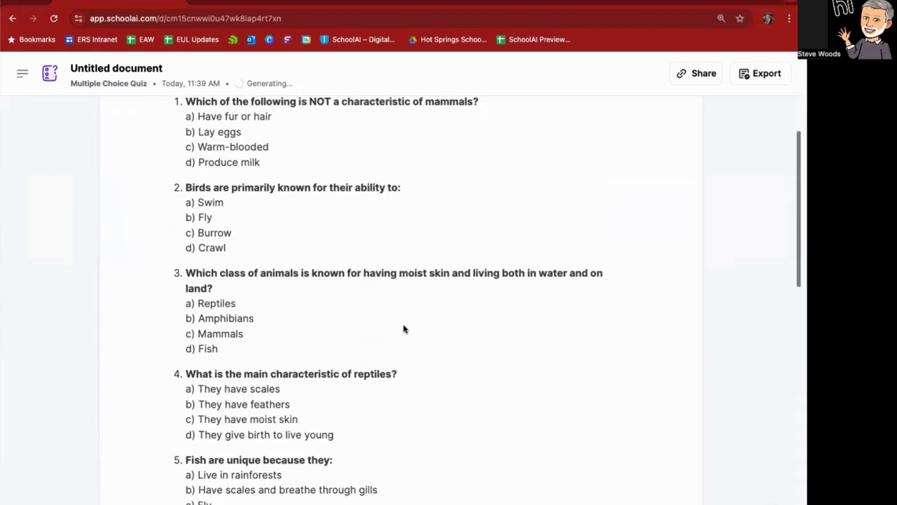
{"action": "scroll", "coordinate": [403, 325], "scroll_direction": "down", "scroll_amount": 1}
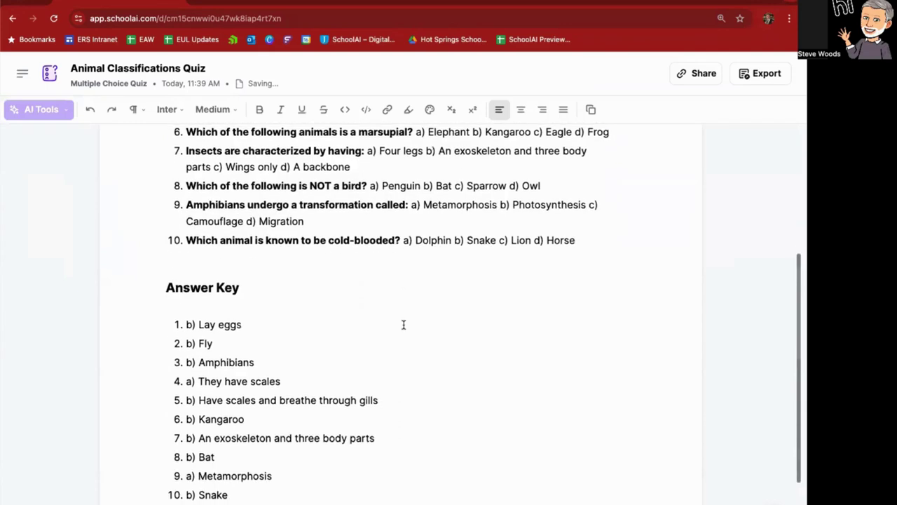
{"action": "scroll", "coordinate": [403, 324], "scroll_direction": "down", "scroll_amount": 1}
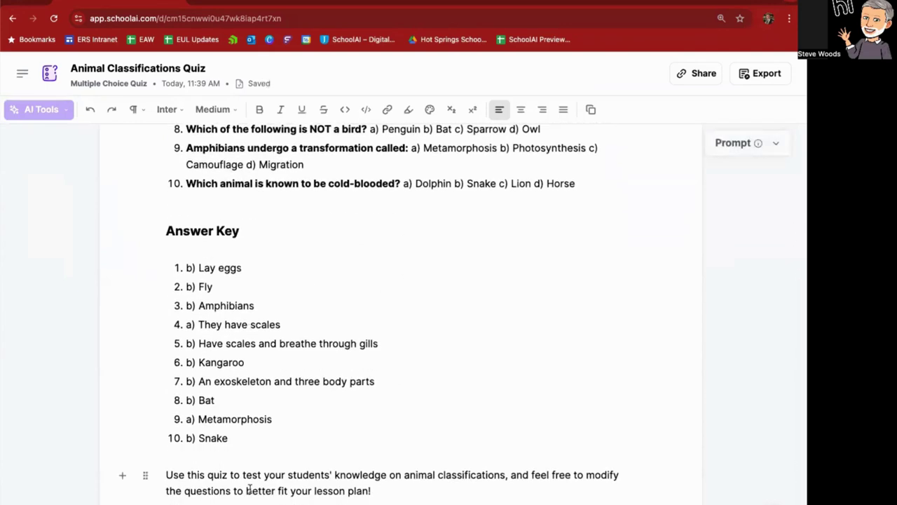
{"action": "scroll", "coordinate": [249, 489], "scroll_direction": "up", "scroll_amount": 7}
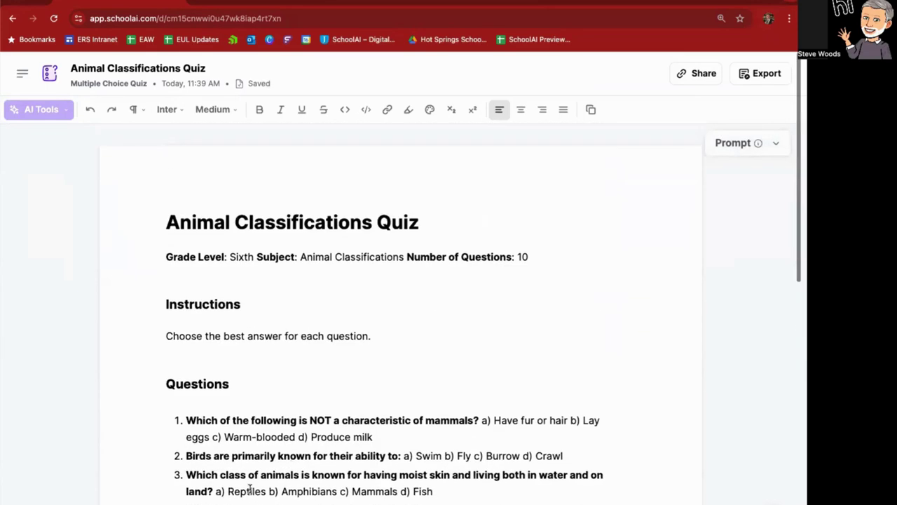
Check the sharing and export options for the animal classifications quiz and look over its questions again.
{"action": "left_click", "coordinate": [697, 73]}
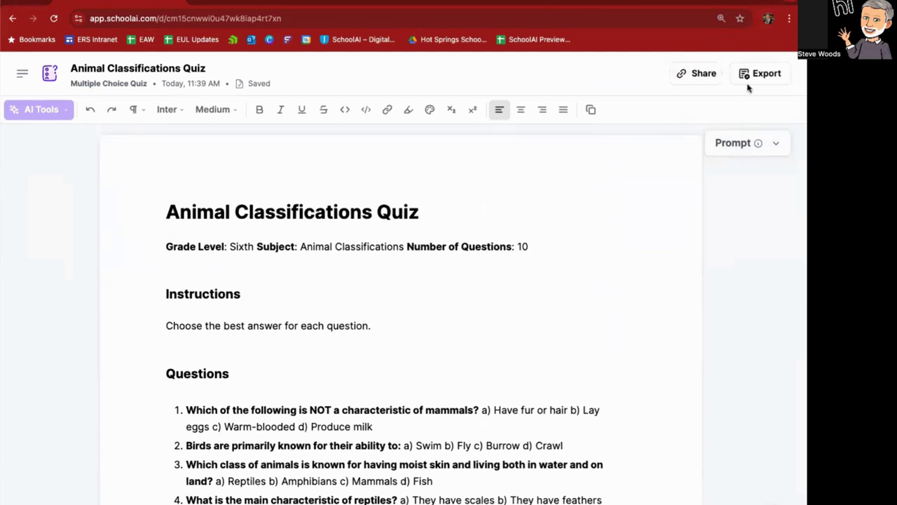
{"action": "left_click", "coordinate": [752, 74]}
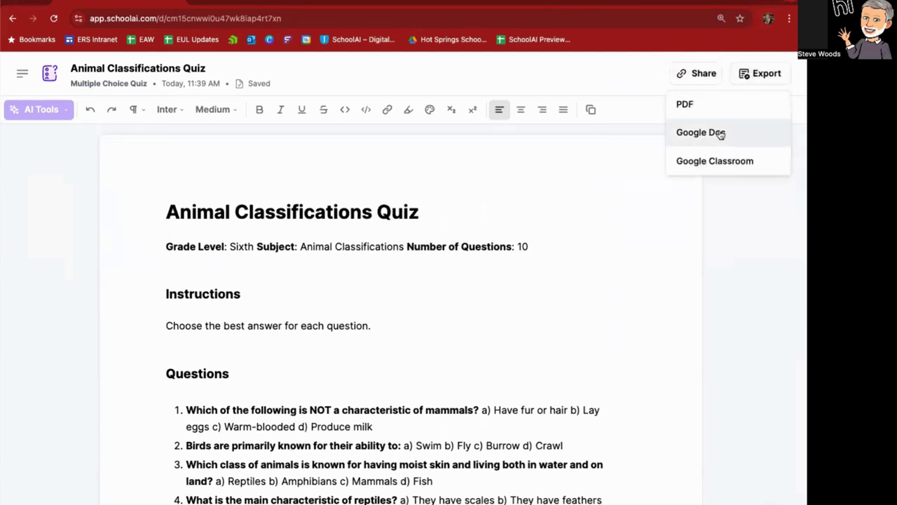
{"action": "left_click", "coordinate": [704, 344]}
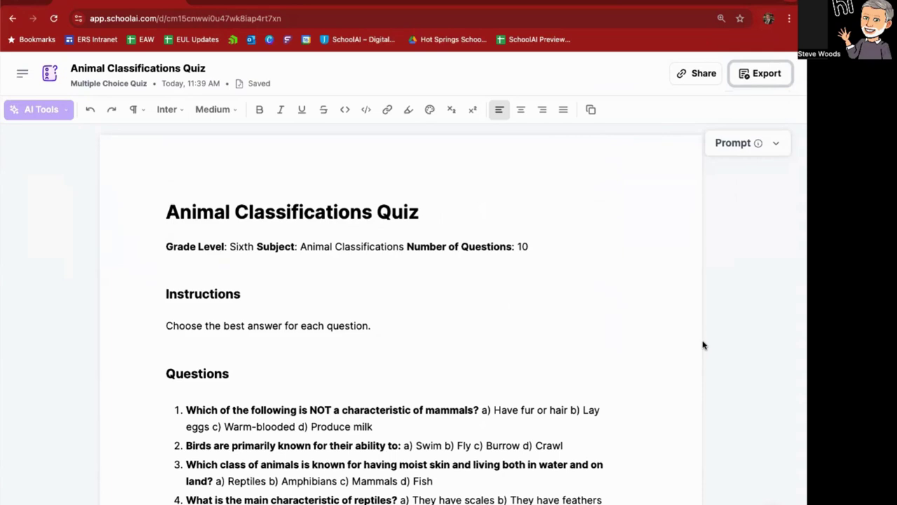
{"action": "scroll", "coordinate": [585, 396], "scroll_direction": "down", "scroll_amount": 2}
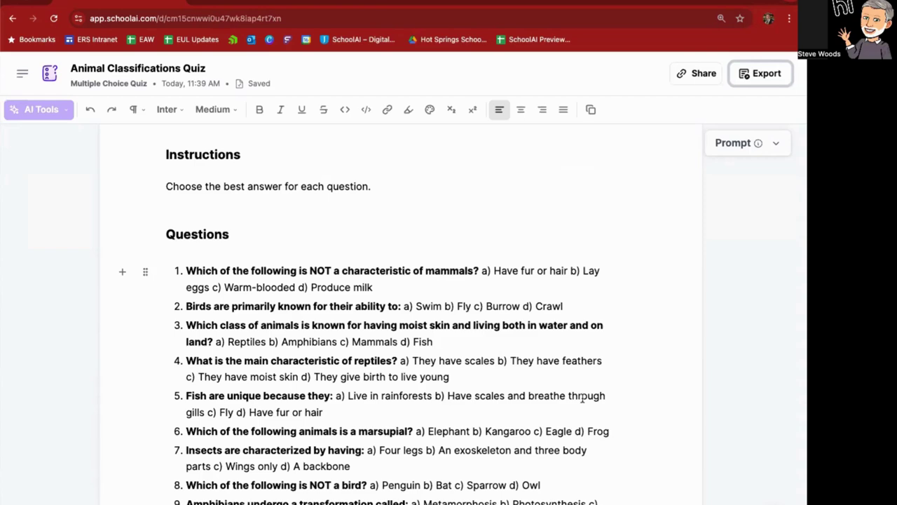
{"action": "scroll", "coordinate": [582, 397], "scroll_direction": "up", "scroll_amount": 3}
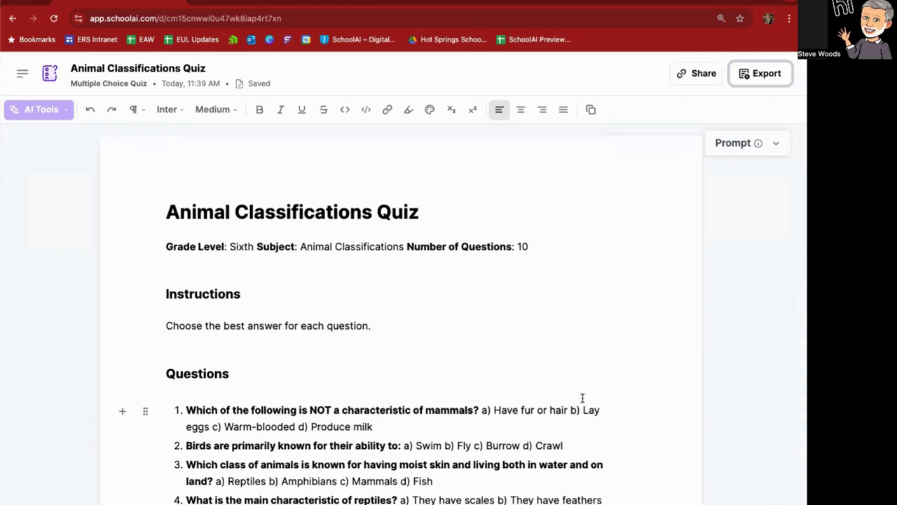
Return to the tools collection and start a new vocabulary list.
{"action": "left_click", "coordinate": [21, 73]}
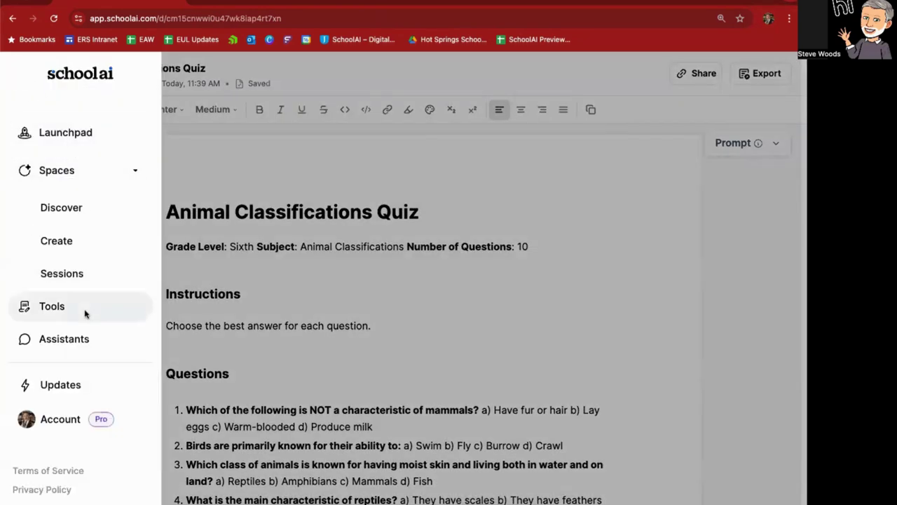
{"action": "left_click", "coordinate": [85, 314]}
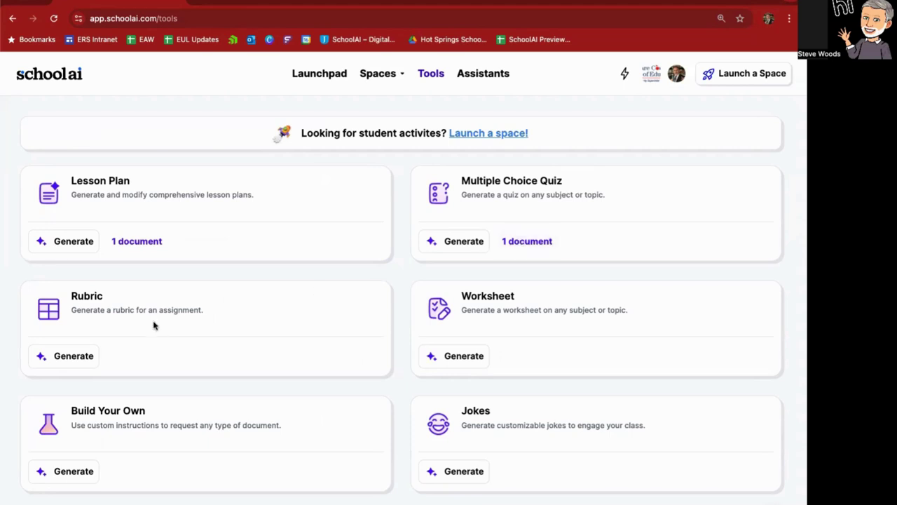
{"action": "scroll", "coordinate": [154, 324], "scroll_direction": "down", "scroll_amount": 3}
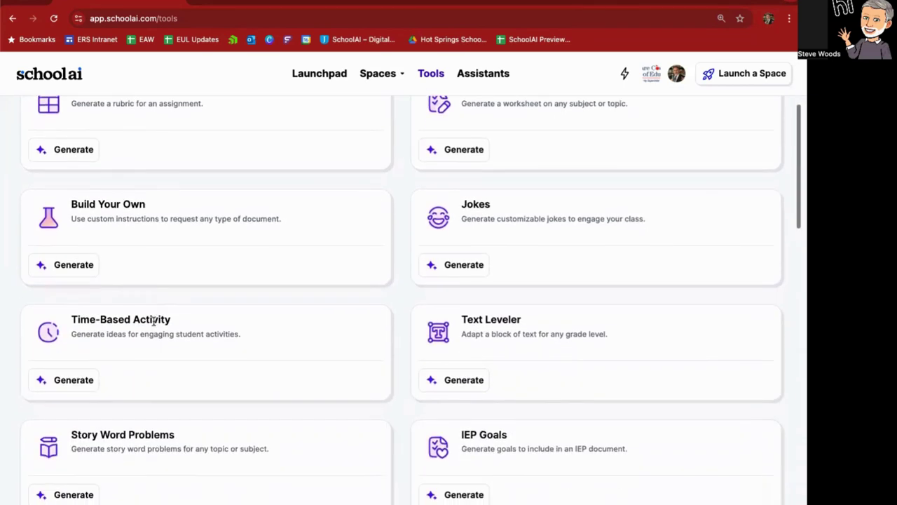
{"action": "scroll", "coordinate": [152, 321], "scroll_direction": "down", "scroll_amount": 4}
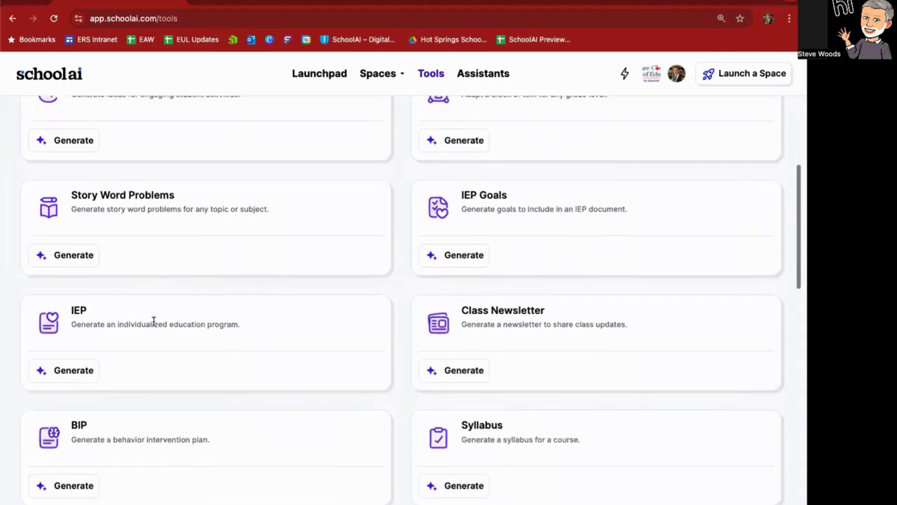
{"action": "scroll", "coordinate": [155, 324], "scroll_direction": "down", "scroll_amount": 4}
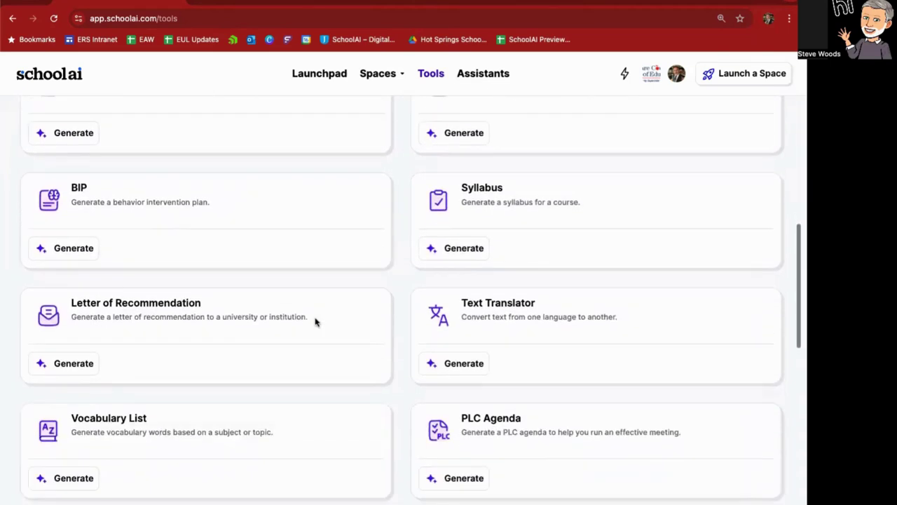
{"action": "scroll", "coordinate": [314, 322], "scroll_direction": "down", "scroll_amount": 2}
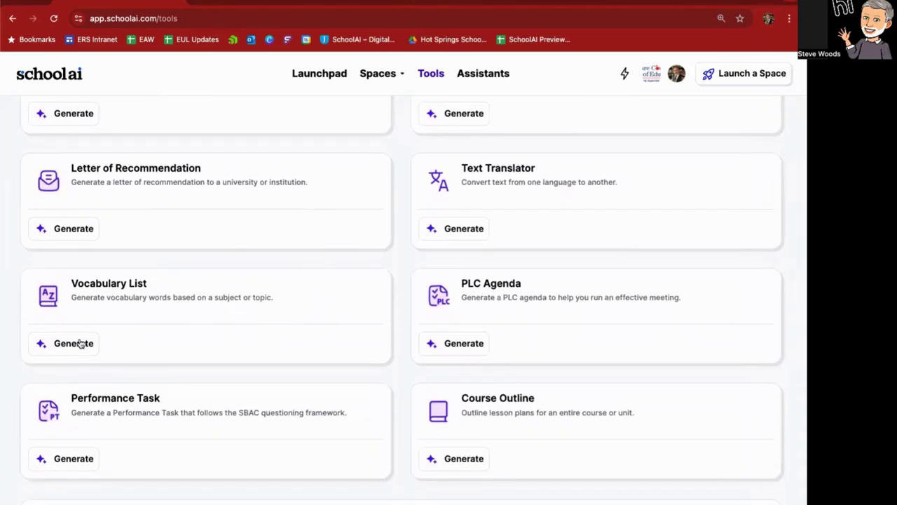
{"action": "left_click", "coordinate": [63, 343]}
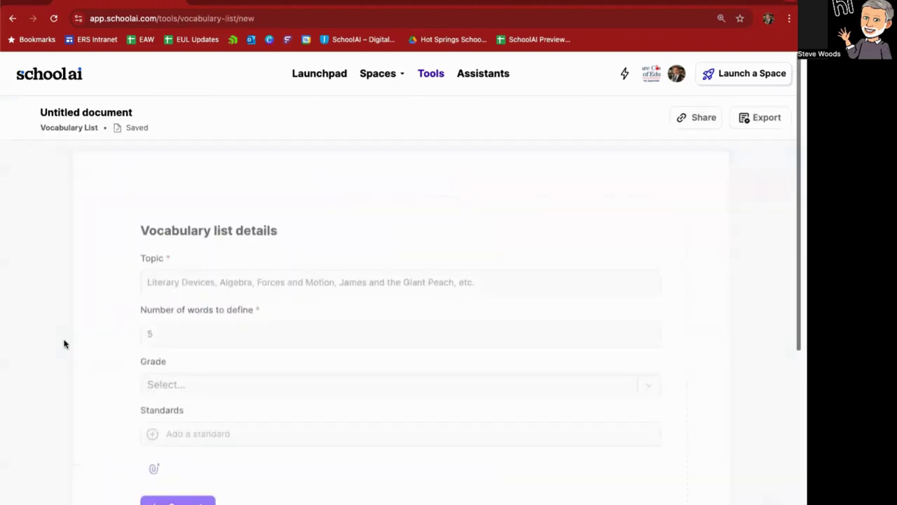
Enter "Mitosis and Meiosis" as the vocabulary list's topic and set the number of words to define to 8.
{"action": "left_click", "coordinate": [272, 279]}
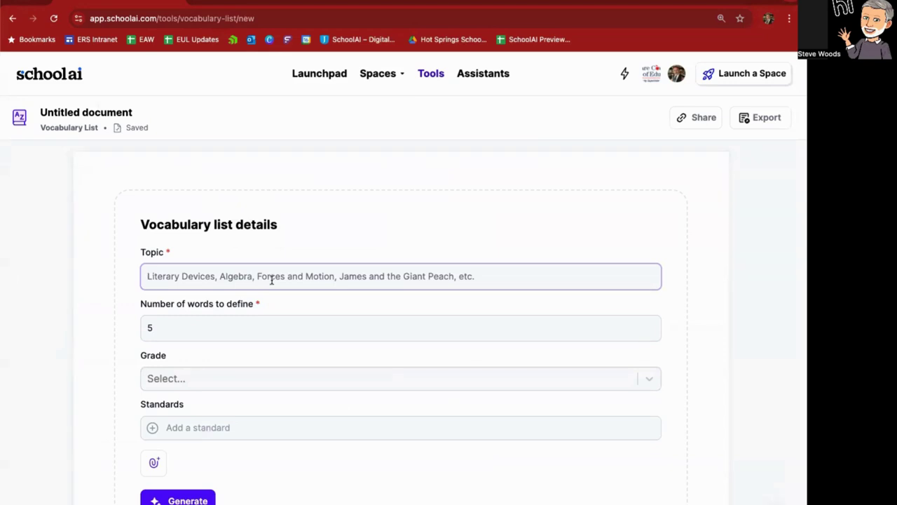
{"action": "type", "text": "Mitosis and Mei"}
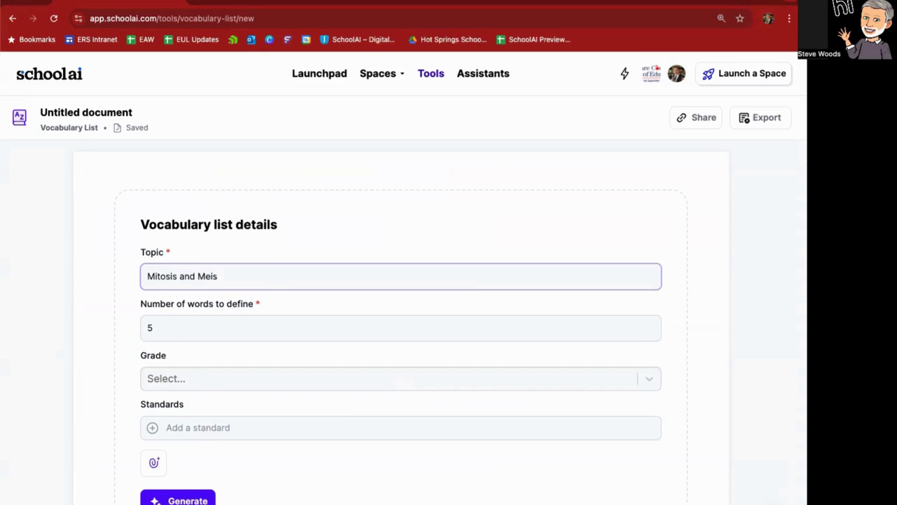
{"action": "type", "text": "osis"}
{"action": "left_click", "coordinate": [649, 326]}
{"action": "left_click", "coordinate": [649, 326]}
{"action": "left_click", "coordinate": [649, 326]}
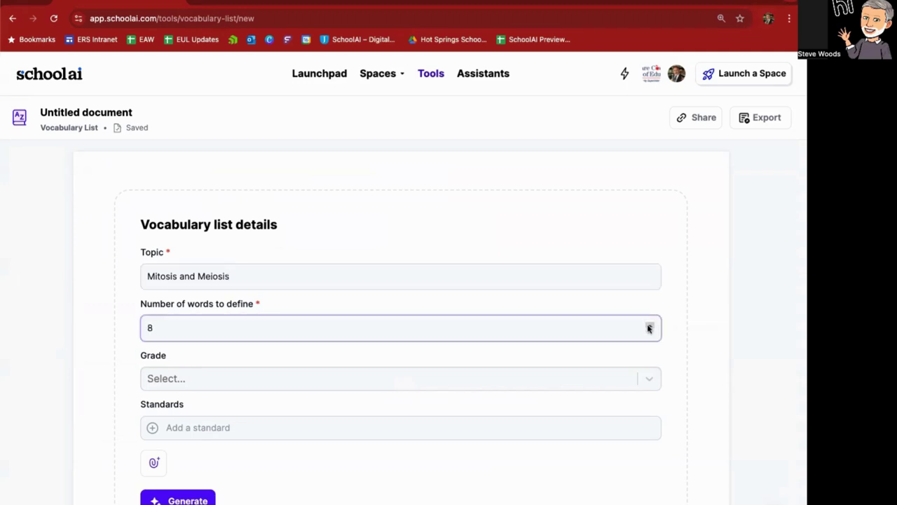
Set the grade to 8th and generate the vocabulary list without adding a standard.
{"action": "left_click", "coordinate": [228, 361]}
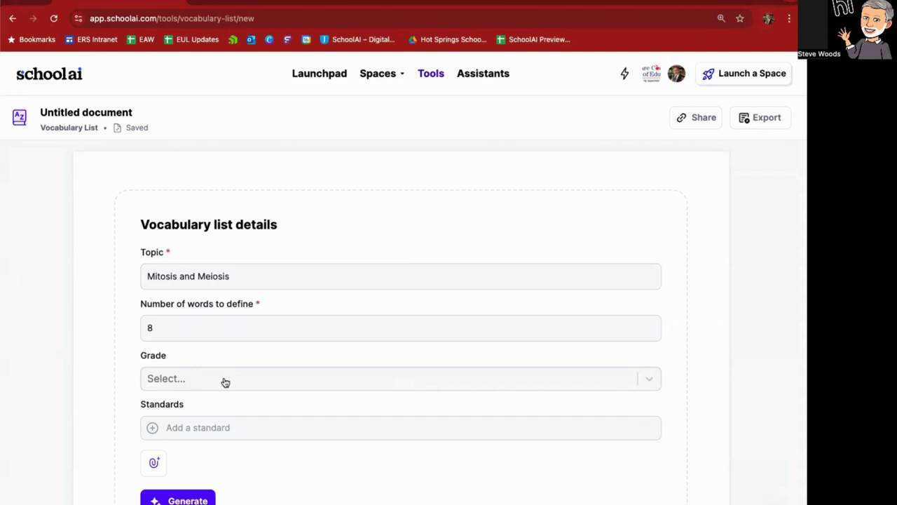
{"action": "left_click", "coordinate": [225, 379]}
{"action": "scroll", "coordinate": [222, 432], "scroll_direction": "down", "scroll_amount": 4}
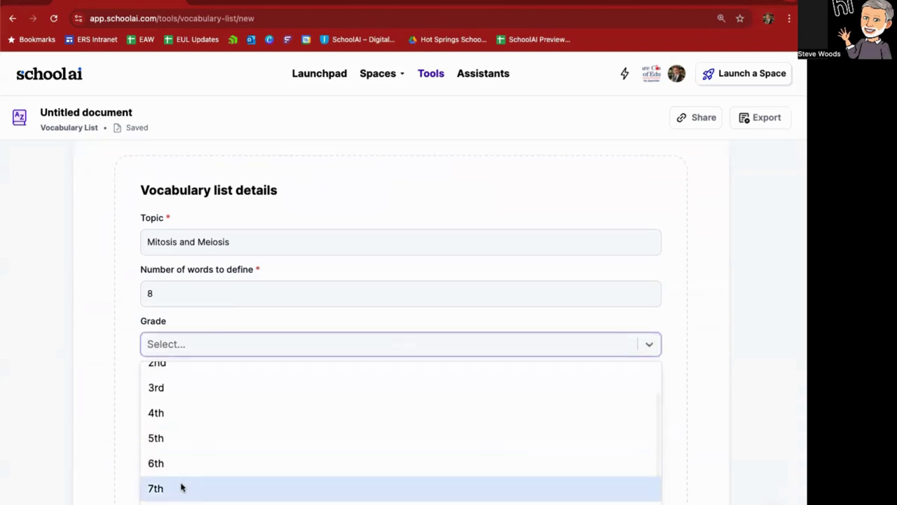
{"action": "left_click", "coordinate": [175, 500]}
{"action": "scroll", "coordinate": [111, 429], "scroll_direction": "down", "scroll_amount": 3}
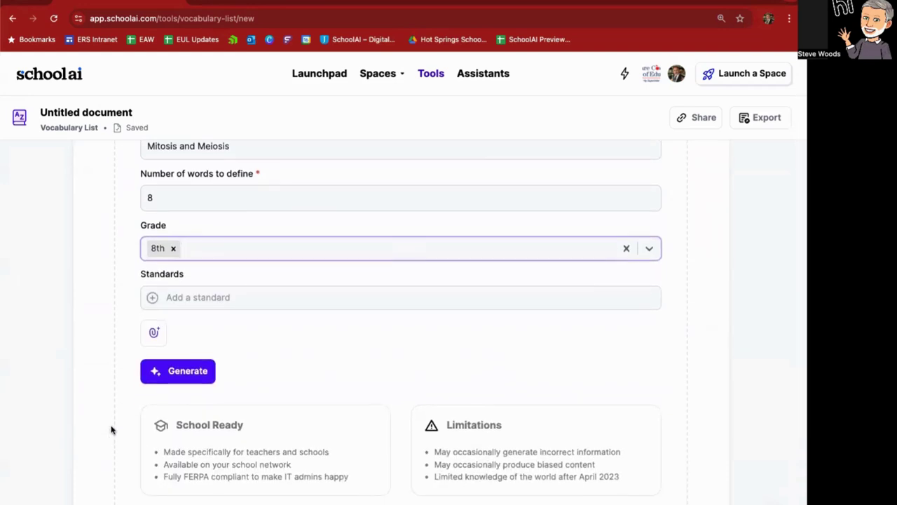
{"action": "left_click", "coordinate": [185, 372]}
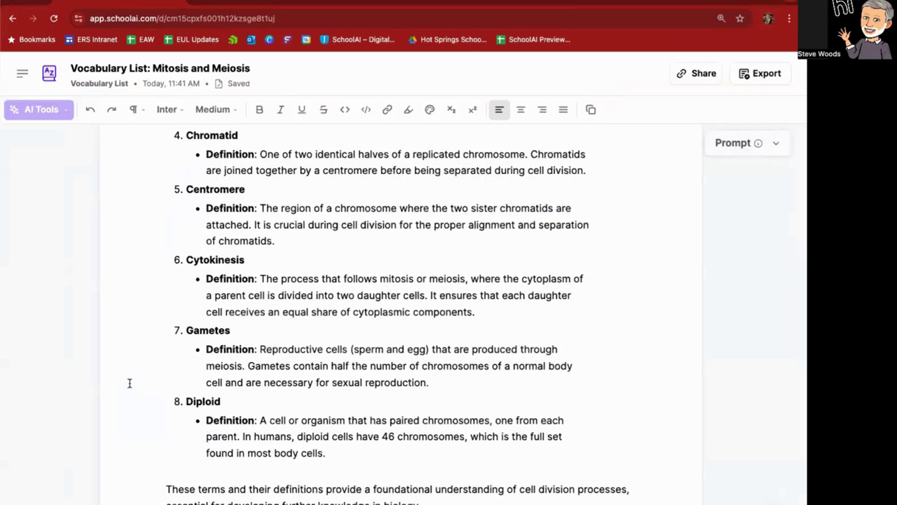
Reopen the vocabulary list's prompt, set the number of words to 10 and regenerate the list.
{"action": "scroll", "coordinate": [129, 383], "scroll_direction": "up", "scroll_amount": 3}
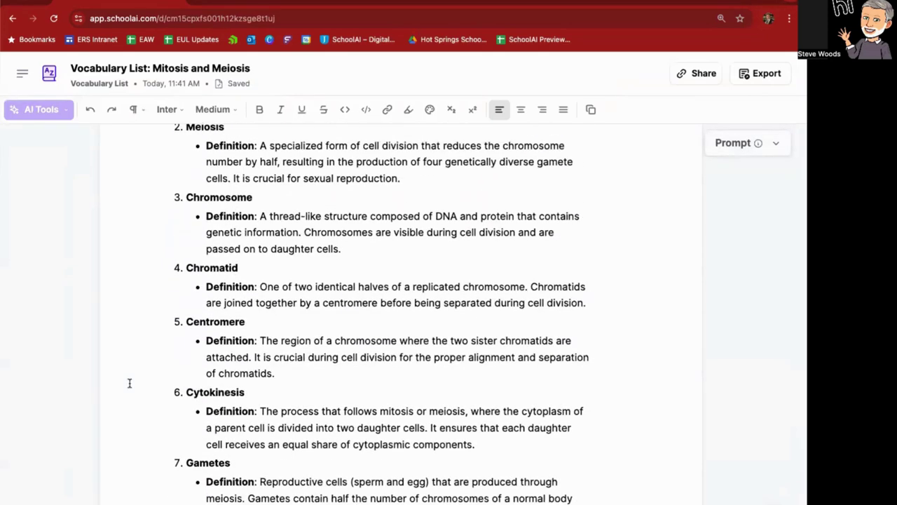
{"action": "scroll", "coordinate": [128, 382], "scroll_direction": "up", "scroll_amount": 3}
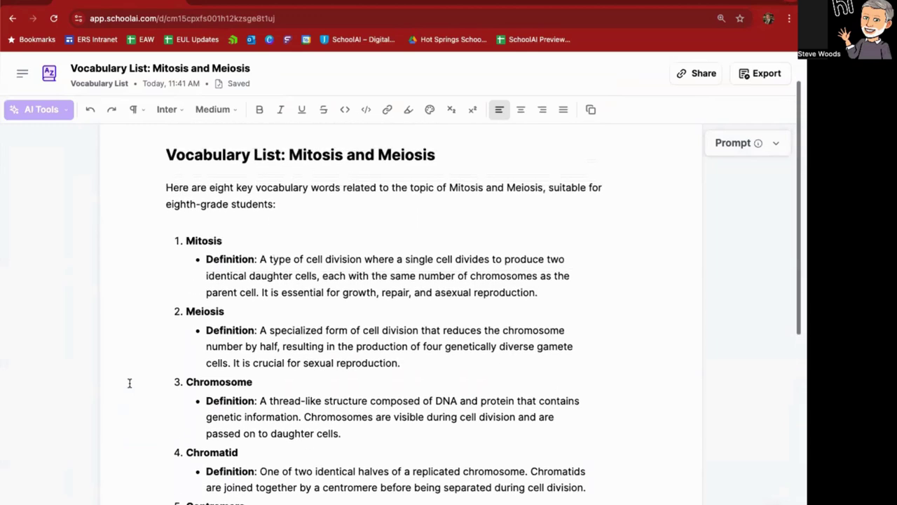
{"action": "scroll", "coordinate": [129, 383], "scroll_direction": "down", "scroll_amount": 8}
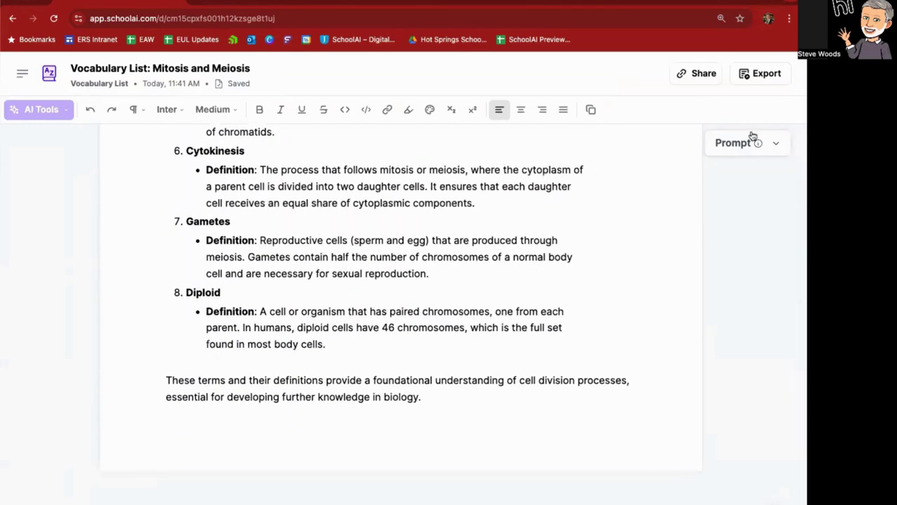
{"action": "left_click", "coordinate": [747, 144]}
{"action": "left_click", "coordinate": [766, 252]}
{"action": "left_click", "coordinate": [767, 252]}
{"action": "left_click", "coordinate": [635, 432]}
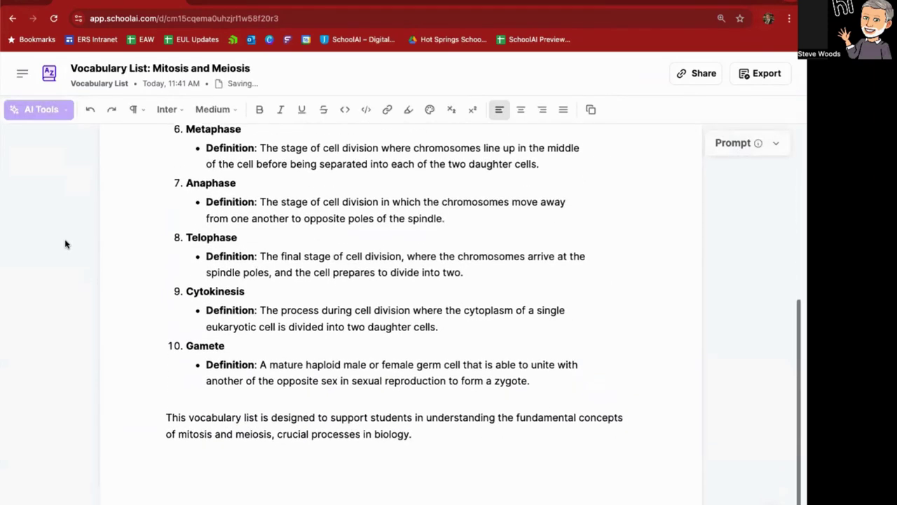
Check the export options for the regenerated vocabulary list and read through its terms and definitions to the end.
{"action": "left_click", "coordinate": [761, 76]}
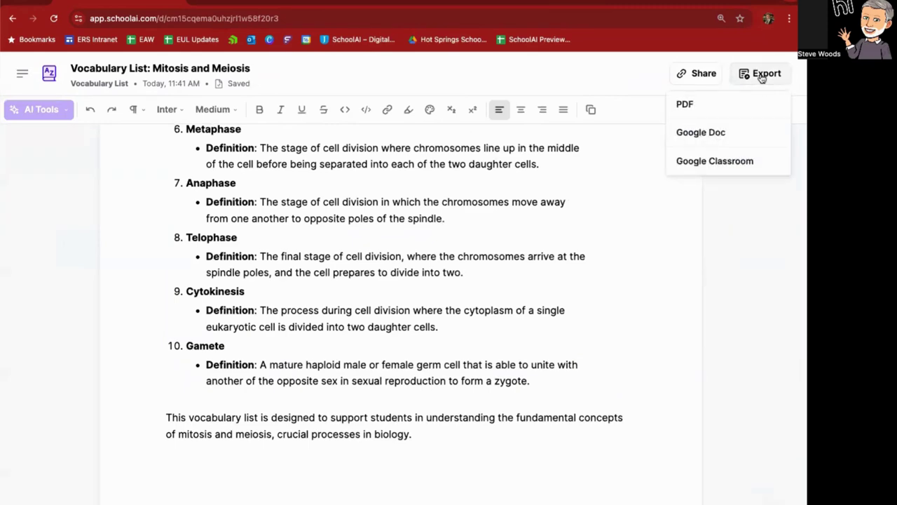
{"action": "left_click", "coordinate": [727, 236]}
{"action": "scroll", "coordinate": [653, 278], "scroll_direction": "up", "scroll_amount": 3}
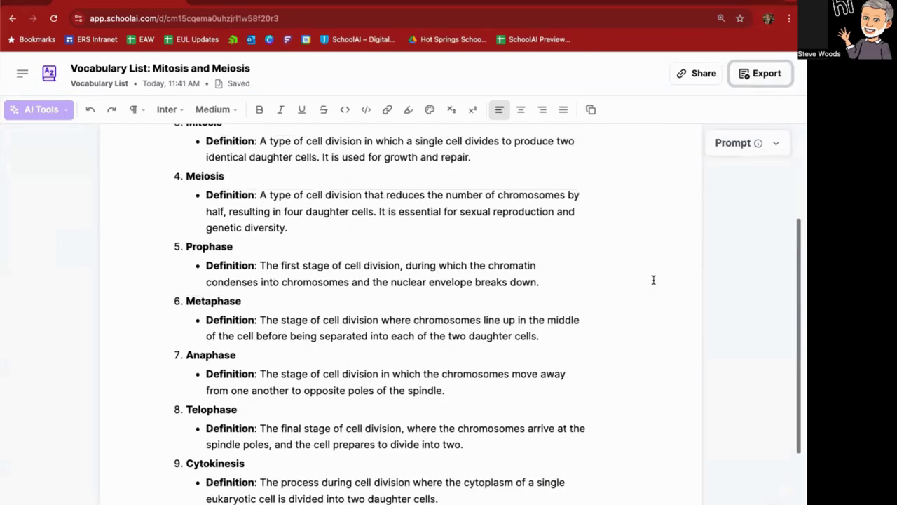
{"action": "scroll", "coordinate": [653, 280], "scroll_direction": "up", "scroll_amount": 5}
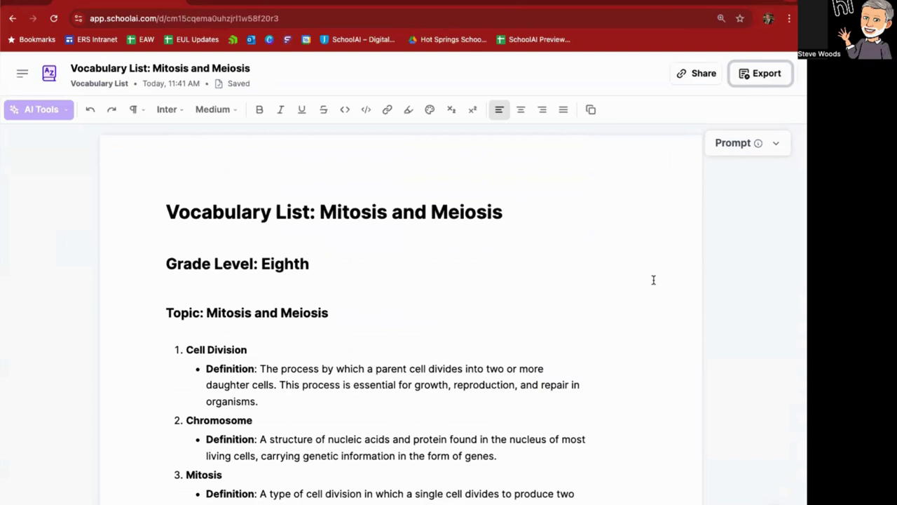
{"action": "scroll", "coordinate": [507, 310], "scroll_direction": "down", "scroll_amount": 3}
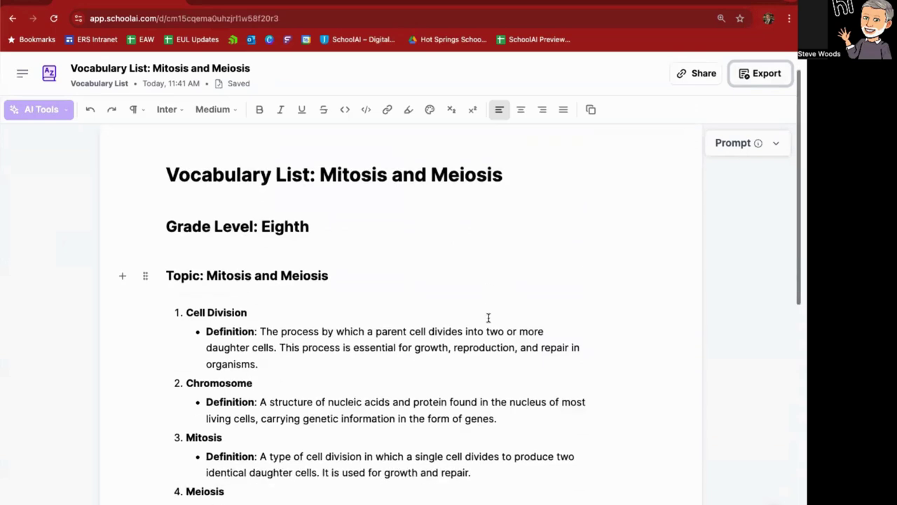
{"action": "left_click", "coordinate": [354, 280]}
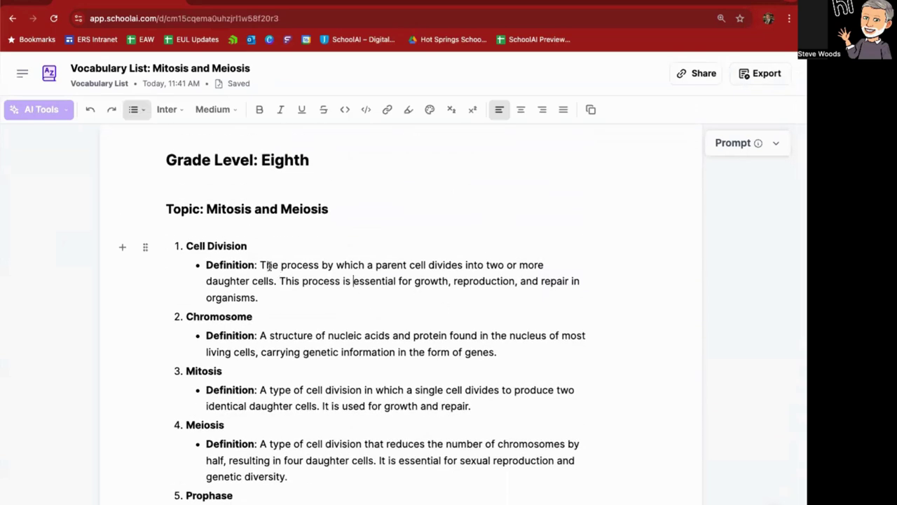
{"action": "left_click", "coordinate": [286, 351]}
{"action": "scroll", "coordinate": [283, 351], "scroll_direction": "down", "scroll_amount": 3}
{"action": "scroll", "coordinate": [273, 398], "scroll_direction": "down", "scroll_amount": 5}
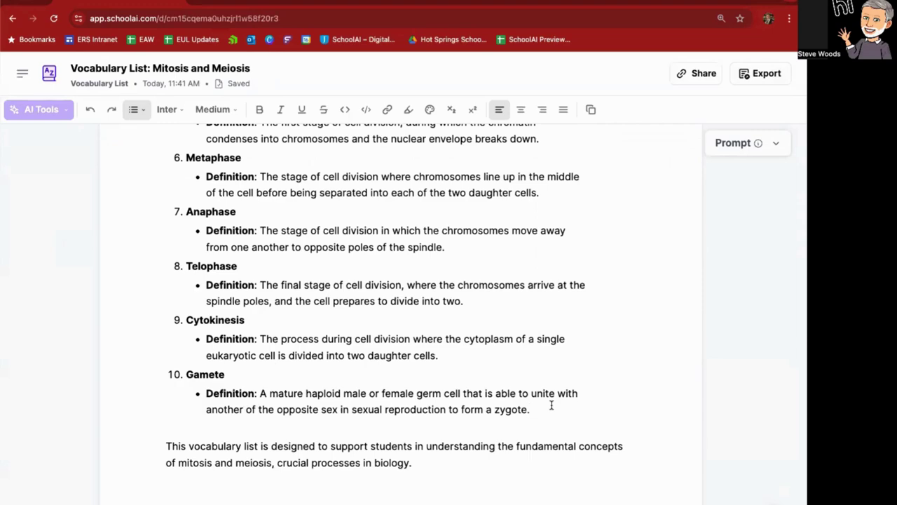
Go back to the tools collection and examine the available tools and the recent documents list.
{"action": "left_click", "coordinate": [20, 70]}
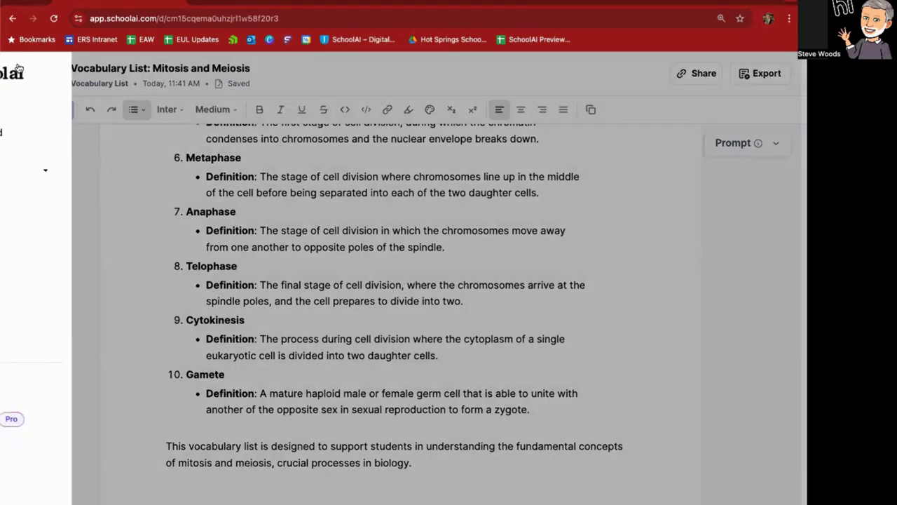
{"action": "left_click", "coordinate": [68, 143]}
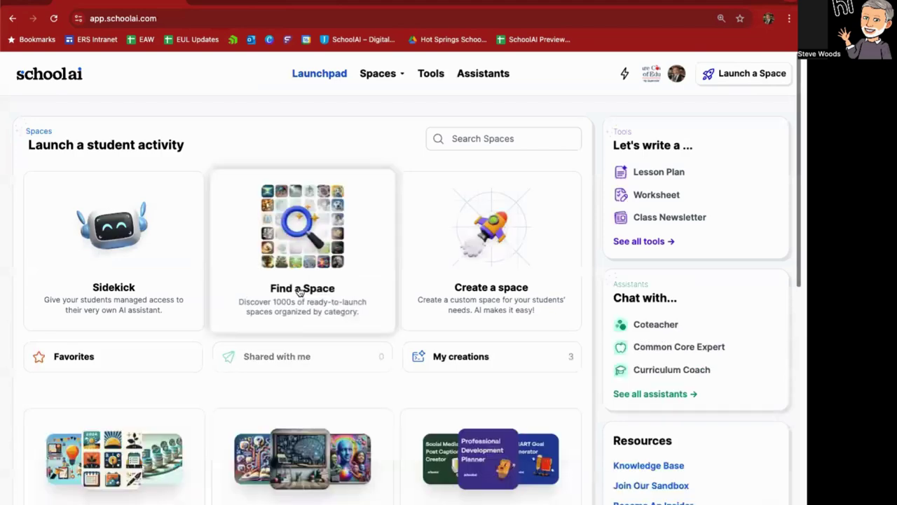
{"action": "left_click", "coordinate": [430, 75]}
{"action": "scroll", "coordinate": [394, 198], "scroll_direction": "down", "scroll_amount": 7}
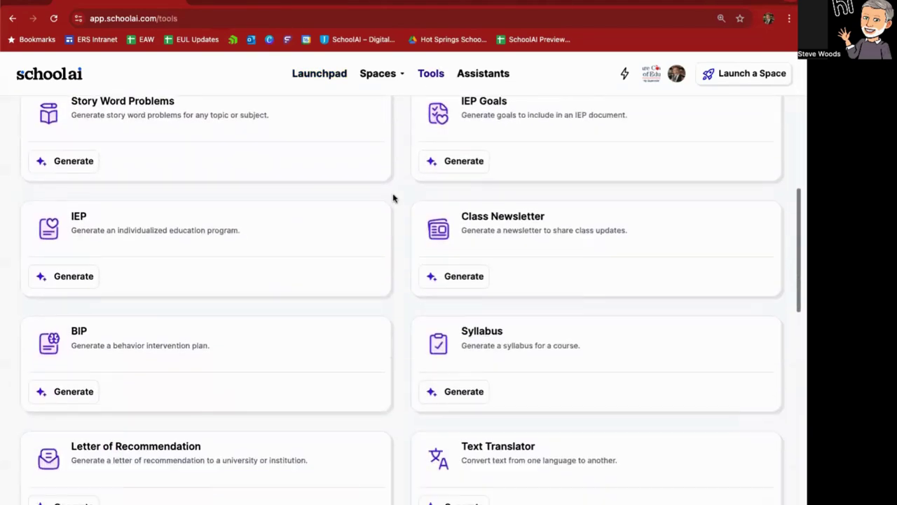
{"action": "scroll", "coordinate": [393, 198], "scroll_direction": "down", "scroll_amount": 1}
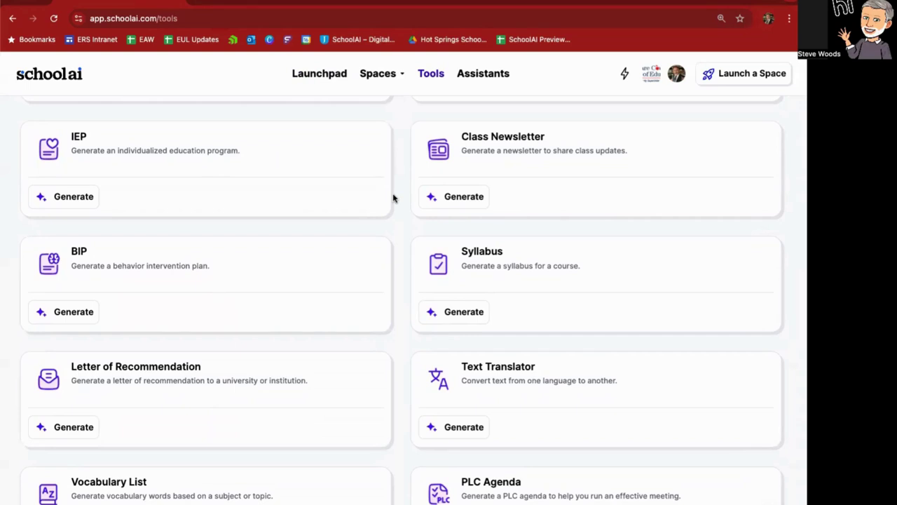
{"action": "scroll", "coordinate": [393, 199], "scroll_direction": "down", "scroll_amount": 3}
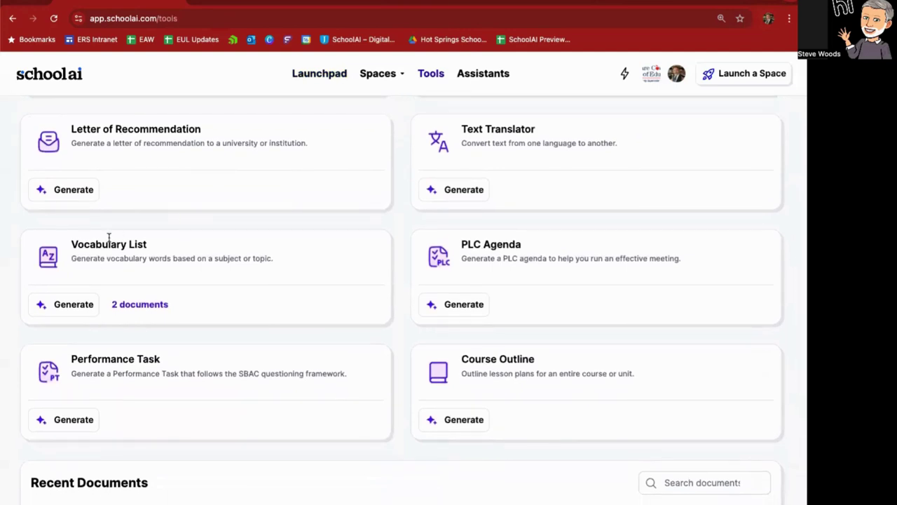
{"action": "scroll", "coordinate": [301, 299], "scroll_direction": "down", "scroll_amount": 5}
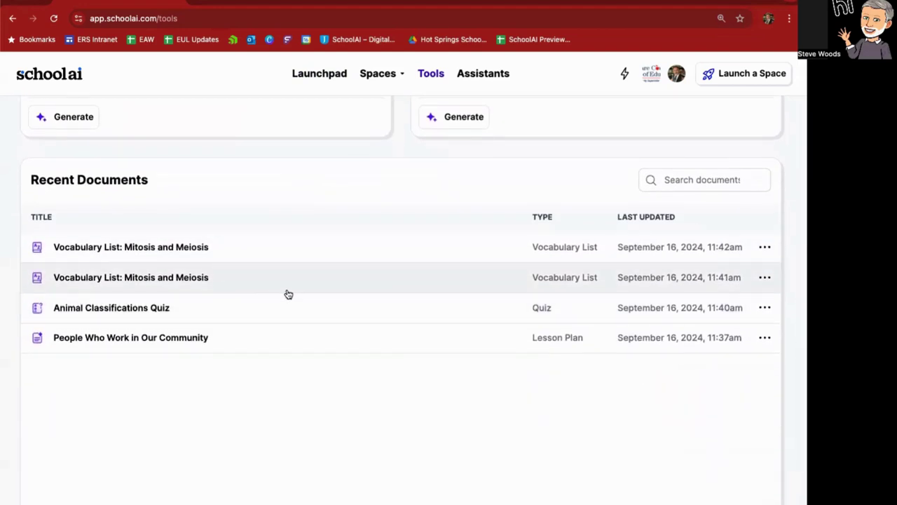
Delete the older Mitosis and Meiosis vocabulary list, last updated at 11:41am, from the recent documents.
{"action": "left_click", "coordinate": [764, 278]}
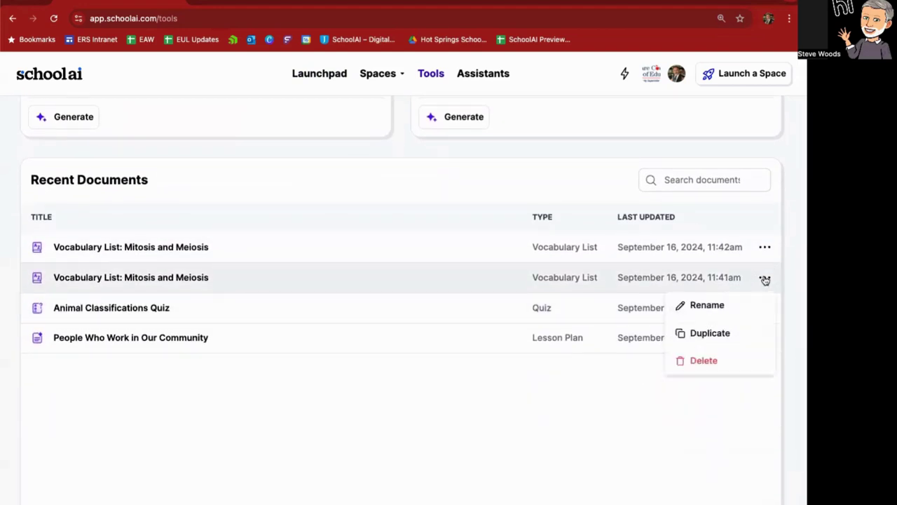
{"action": "left_click", "coordinate": [704, 359]}
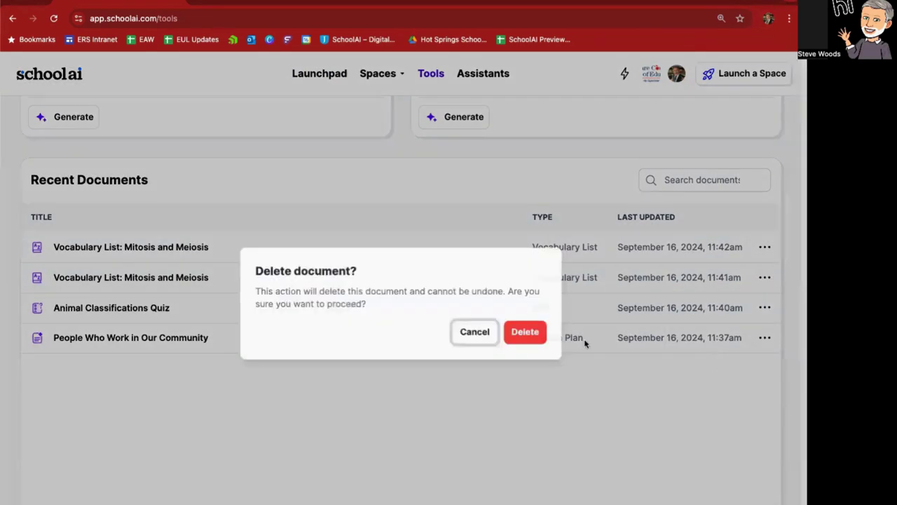
{"action": "left_click", "coordinate": [525, 334]}
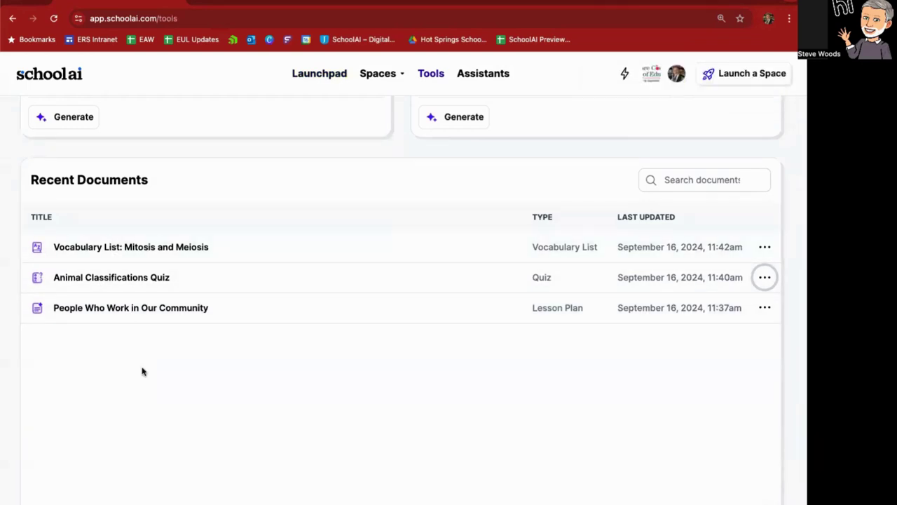
{"action": "scroll", "coordinate": [142, 371], "scroll_direction": "up", "scroll_amount": 15}
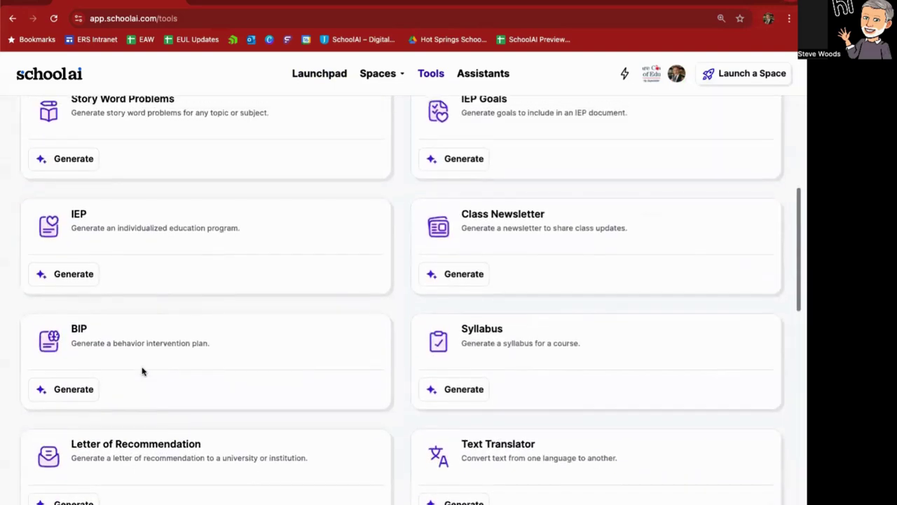
{"action": "scroll", "coordinate": [142, 371], "scroll_direction": "up", "scroll_amount": 3}
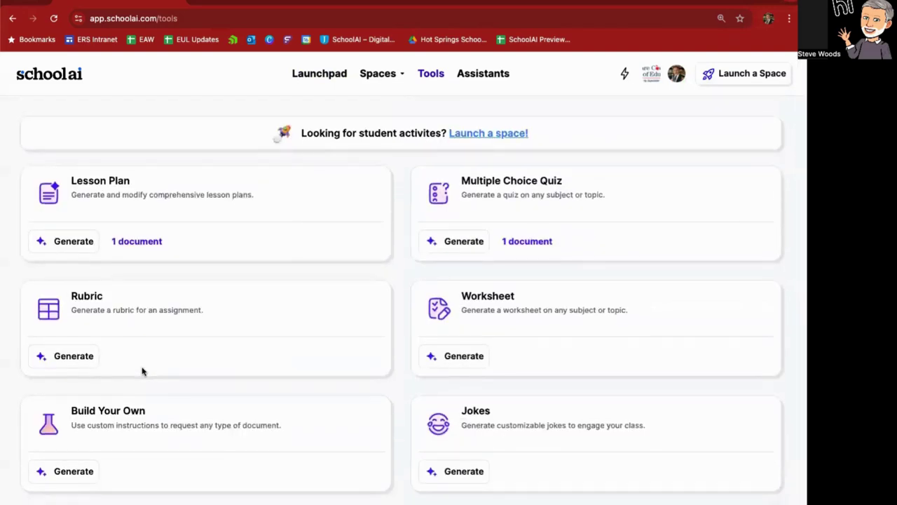
{"action": "scroll", "coordinate": [144, 364], "scroll_direction": "down", "scroll_amount": 4}
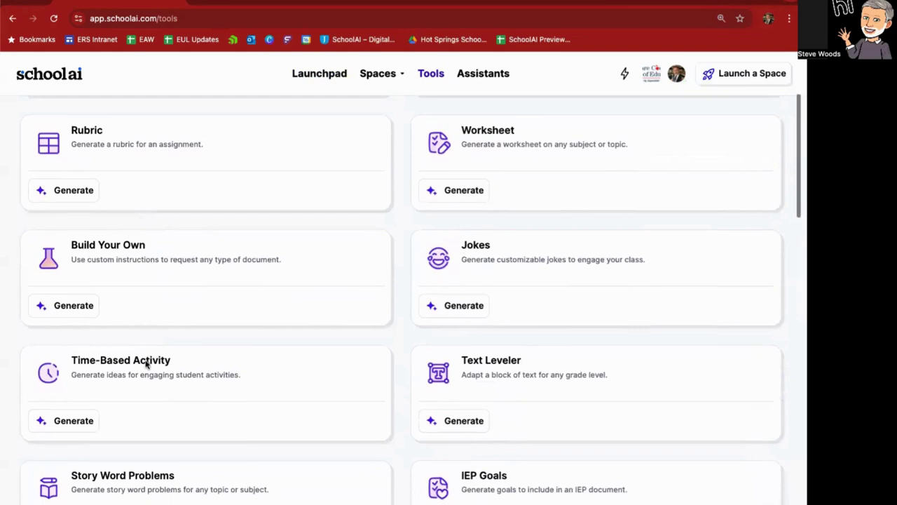
{"action": "scroll", "coordinate": [327, 340], "scroll_direction": "down", "scroll_amount": 3}
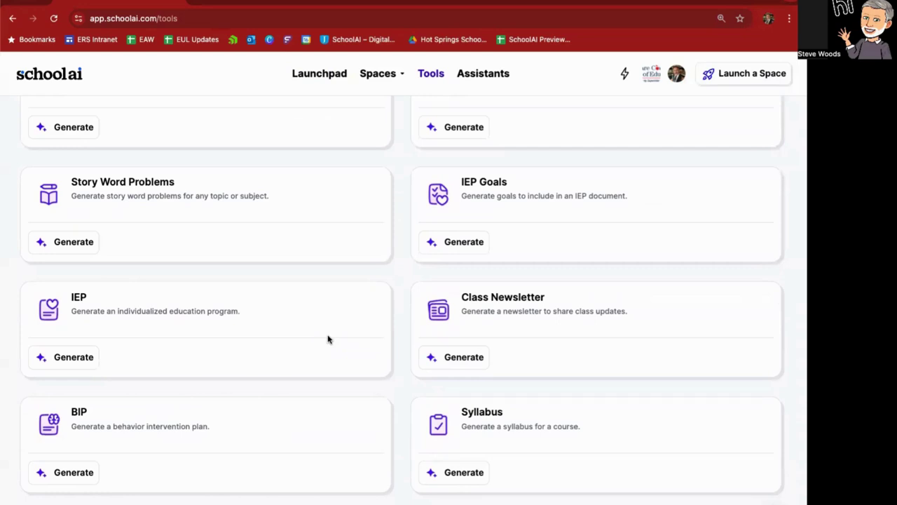
{"action": "scroll", "coordinate": [327, 339], "scroll_direction": "up", "scroll_amount": 7}
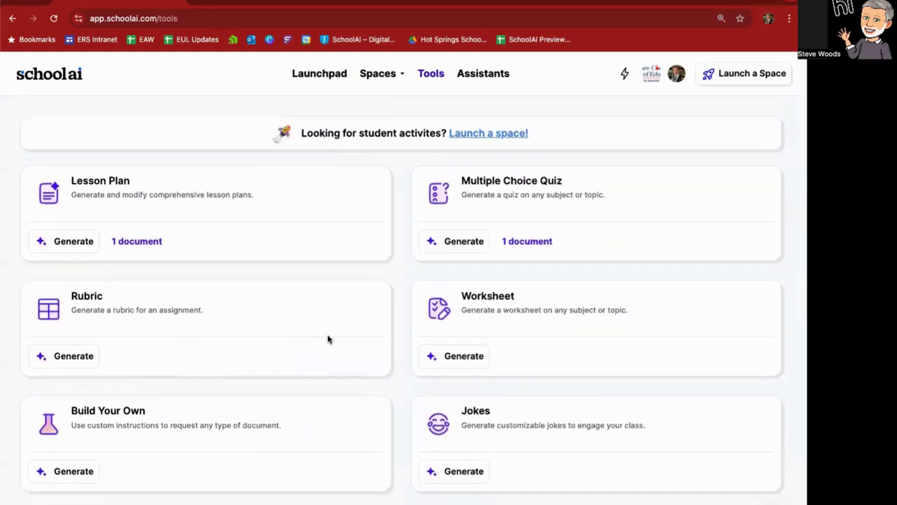